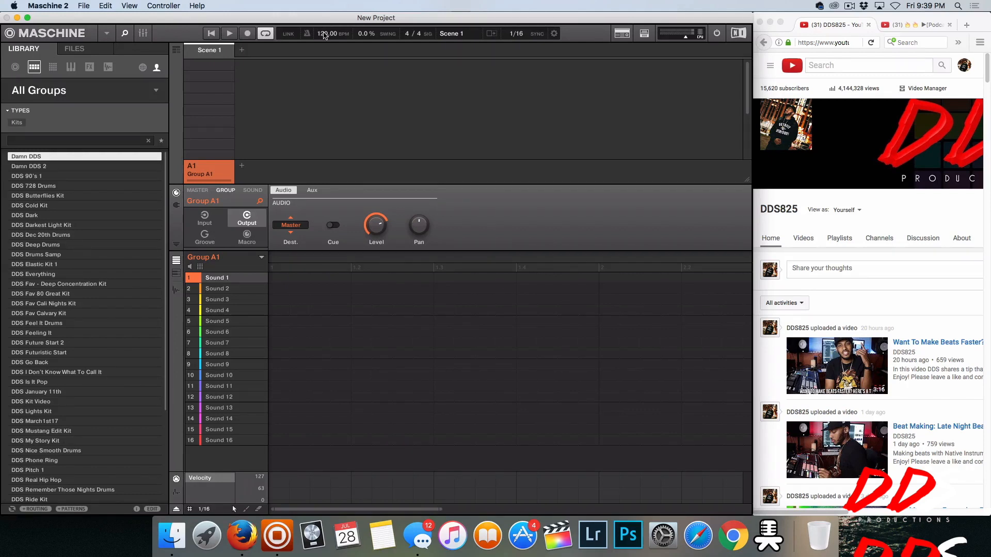
Step: Set the project tempo to 147 BPM and load the Omnisphere (VST) instrument on Sound 1 of group A1
left_click_drag(324, 34, 326, 32)
left_click(252, 190)
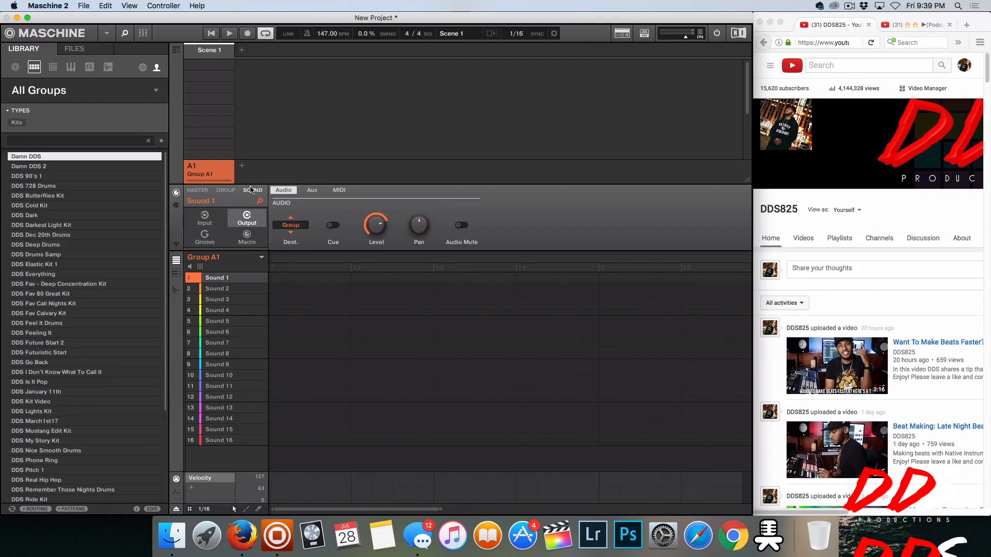
left_click(175, 205)
left_click(212, 215)
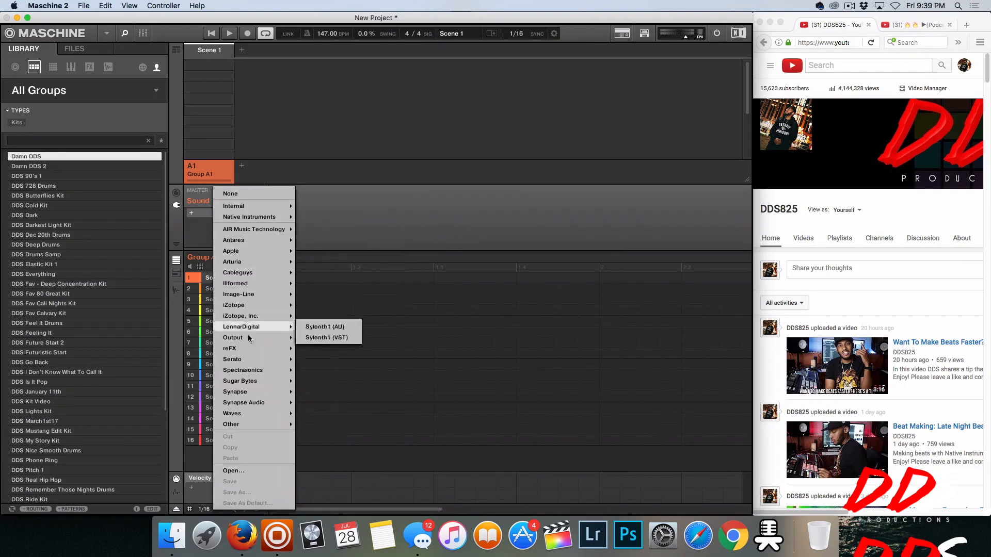
mouse_move(252, 370)
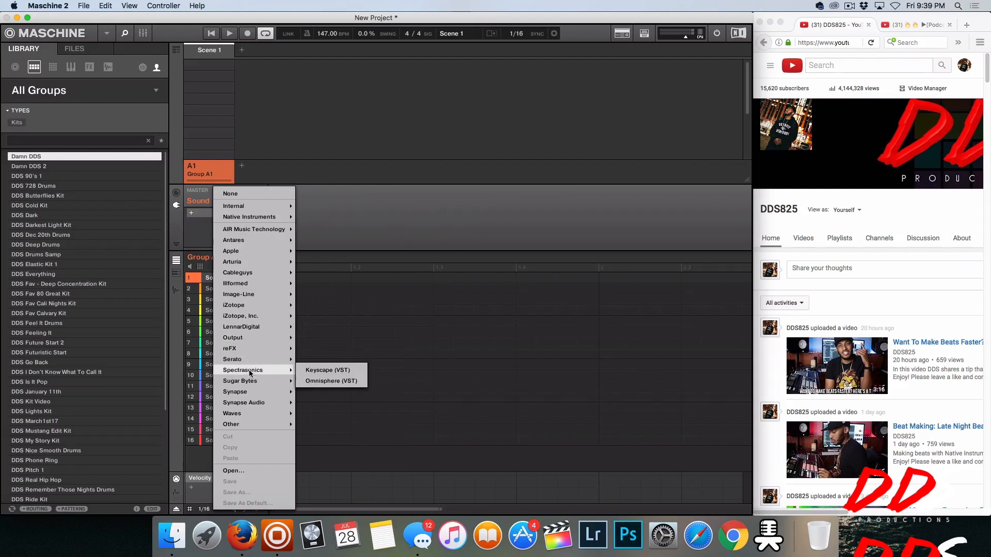
left_click(332, 382)
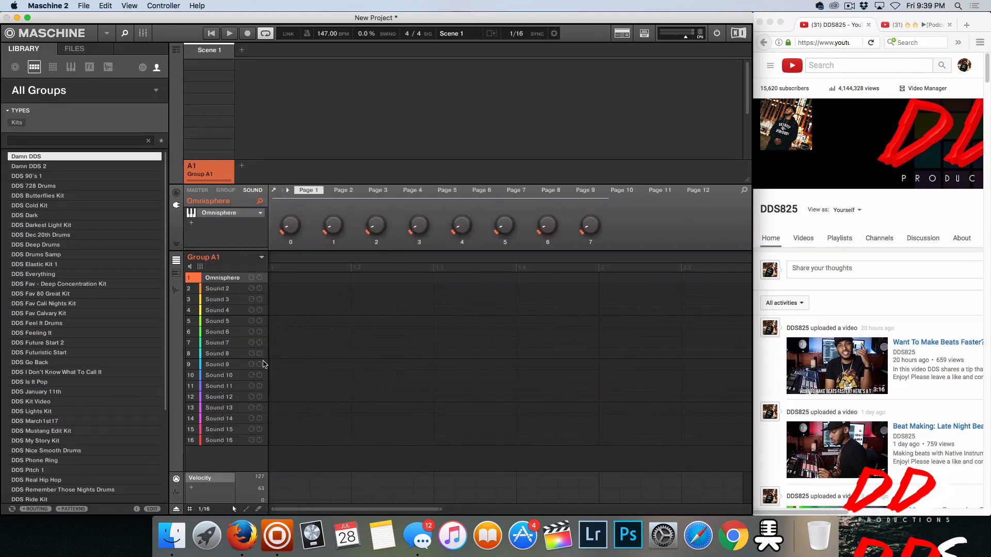
left_click(249, 217)
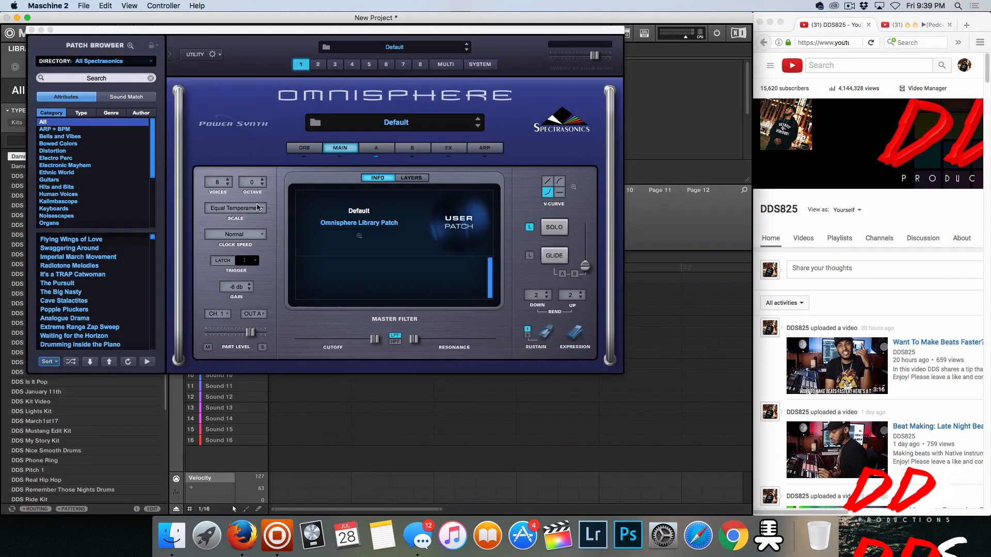
left_click(32, 30)
Step: Rename group A1 as Omnisphere
double_click(215, 174)
type("Omnisp")
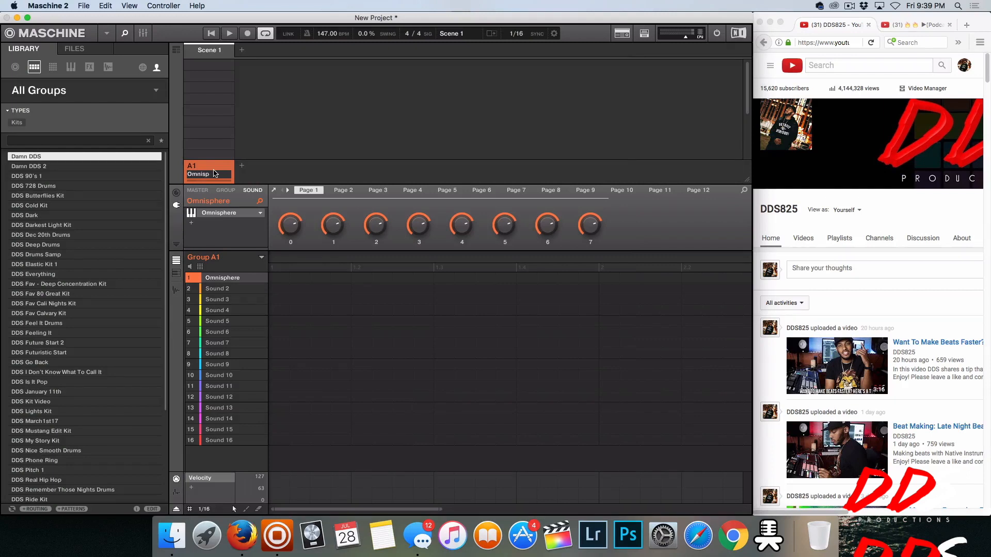
key("Return")
Step: Add a second group named Keyscape with the Keyscape (VST) instrument loaded on its first sound
left_click(239, 166)
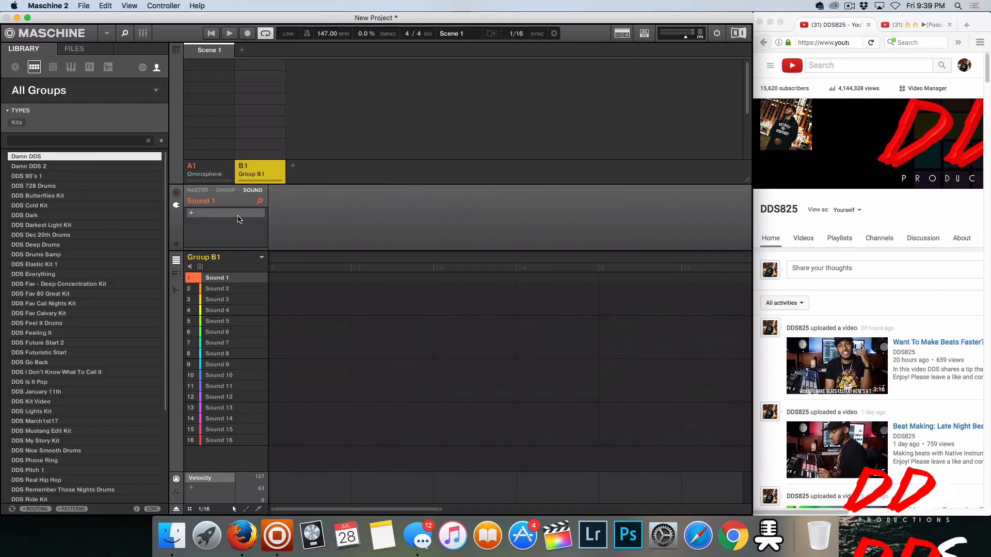
left_click(242, 214)
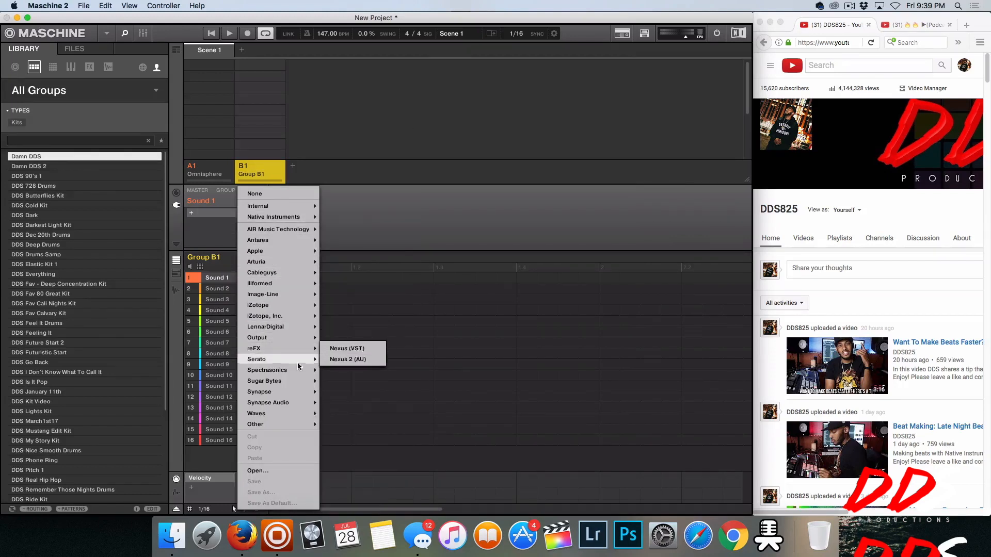
mouse_move(295, 372)
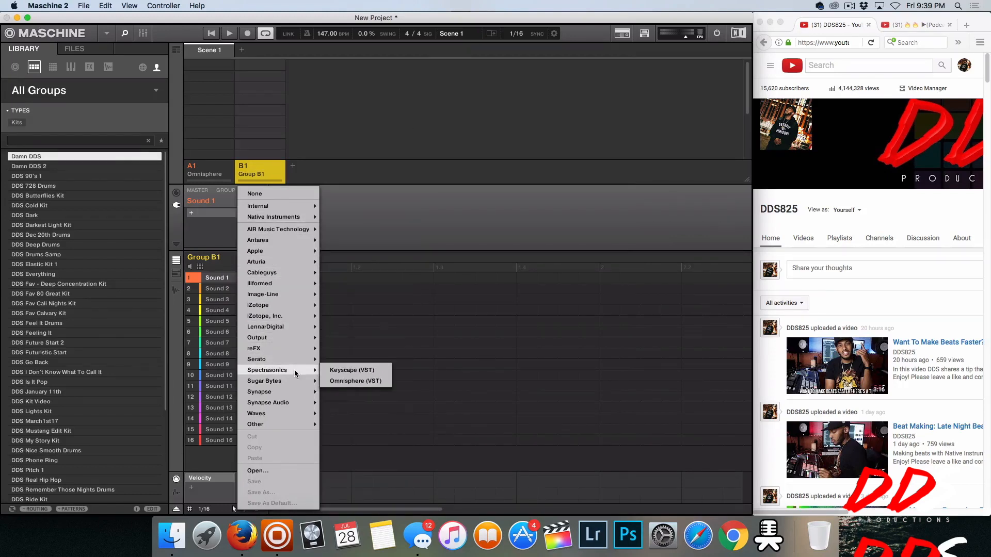
left_click(342, 370)
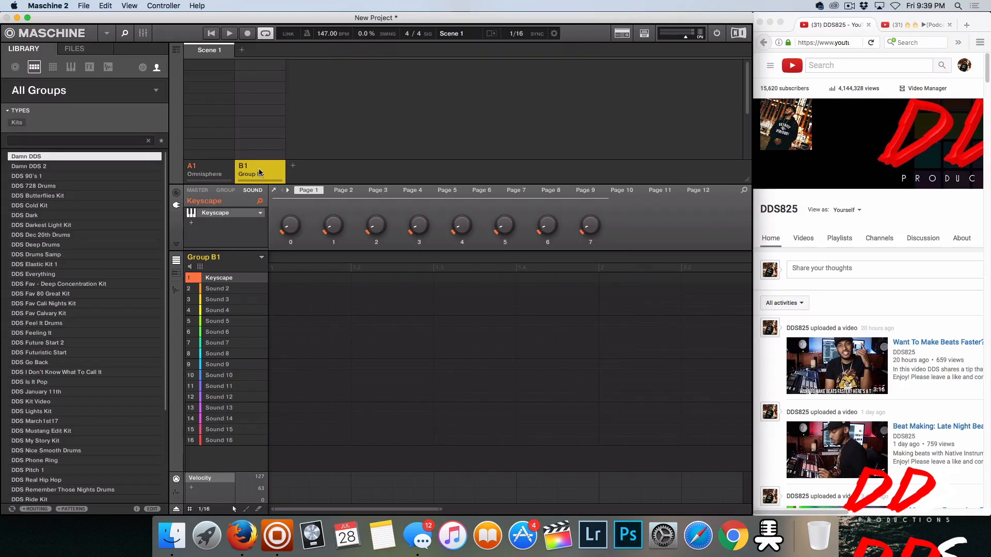
type("Keyscape")
key("Return")
Step: Add a third group and load Native Instruments' Kontakt 5 on its first sound
left_click(293, 166)
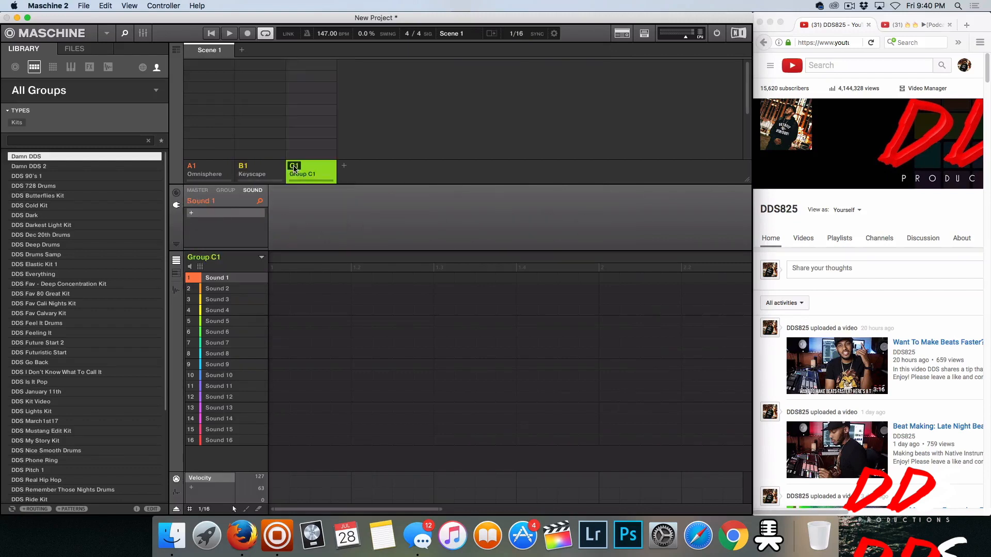
left_click(241, 215)
mouse_move(243, 217)
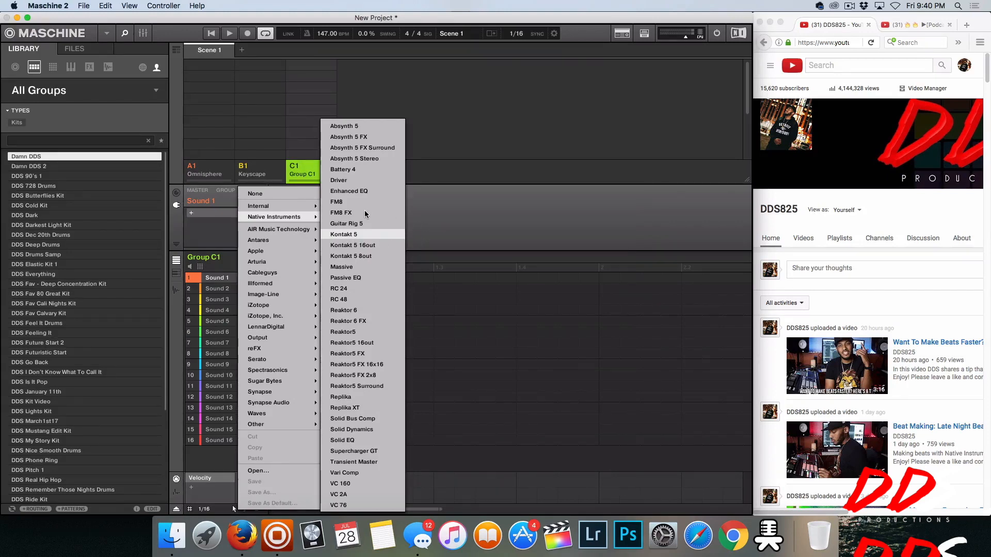
left_click(351, 234)
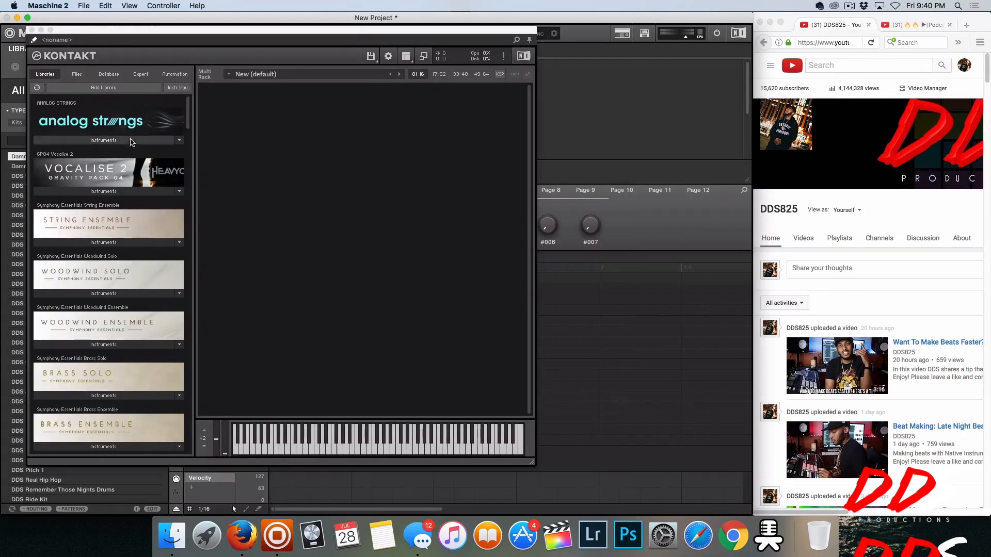
left_click(33, 30)
Step: Rename group C1 as Kontakt
double_click(301, 174)
type("Kontakt")
key("Return")
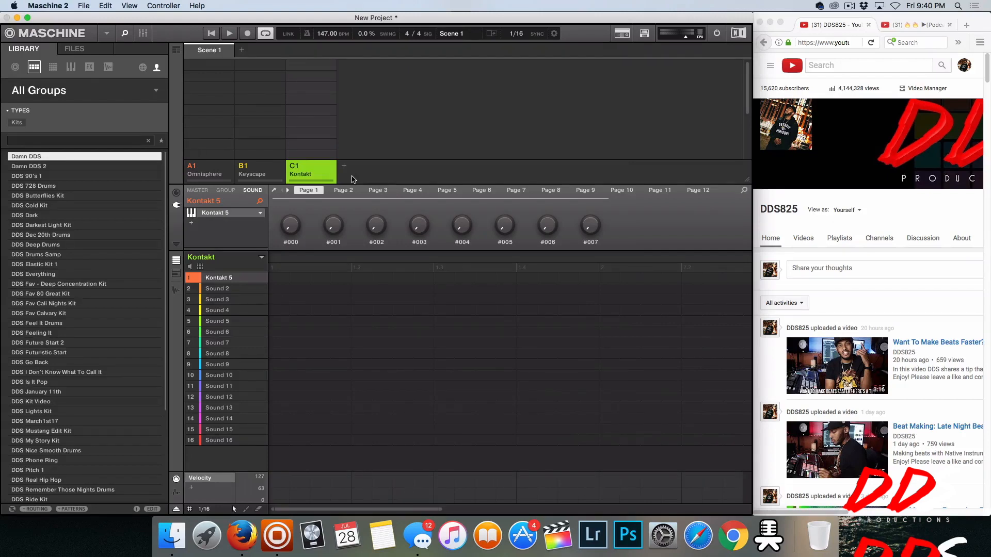
Step: Add a fourth group and switch the library browser to the factory samples
left_click(344, 166)
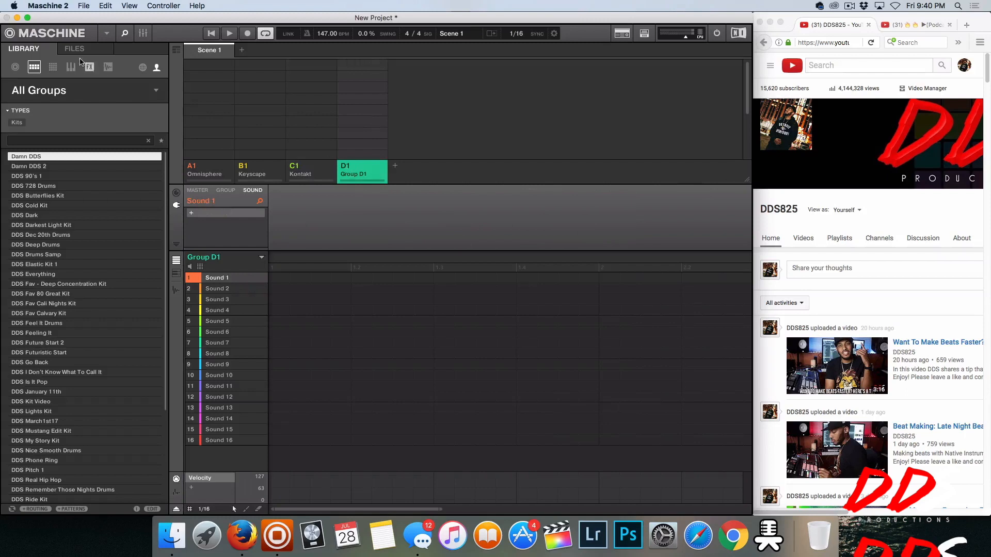
left_click(107, 68)
scroll(23, 346, "down", 10)
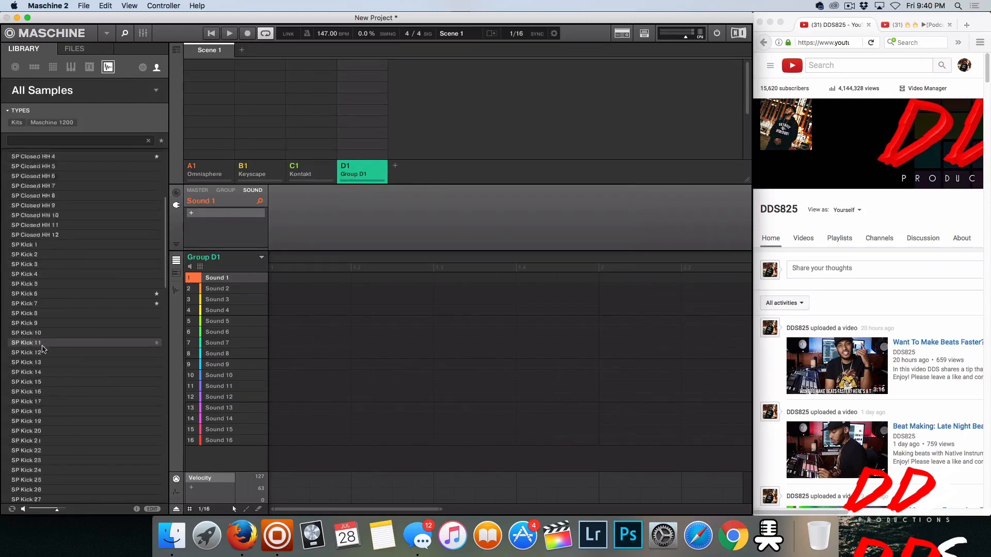
left_click(142, 67)
Step: Audition several Impact samples and load Impact BayouMoon onto Sound 1 of group D1
scroll(102, 281, "down", 20)
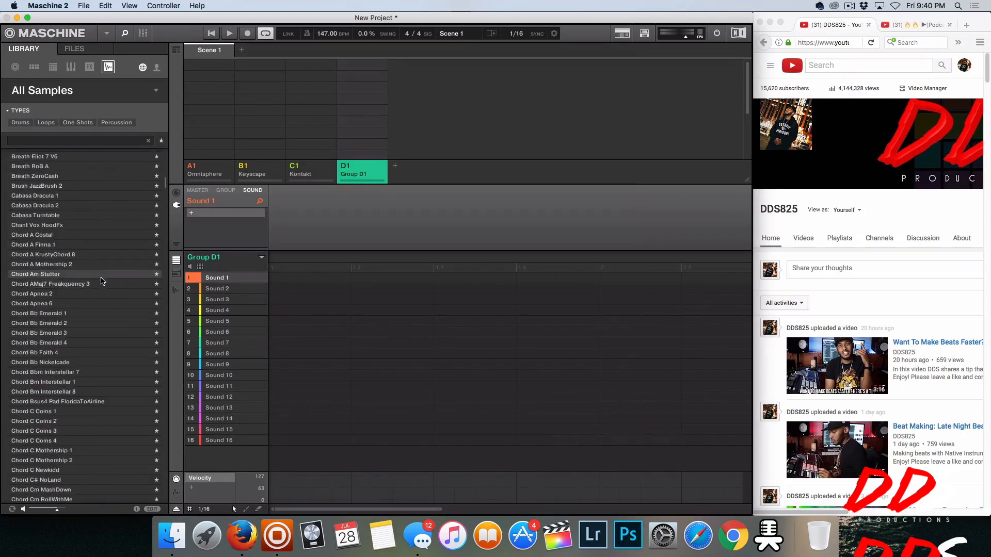
scroll(106, 289, "down", 8)
scroll(108, 295, "down", 3)
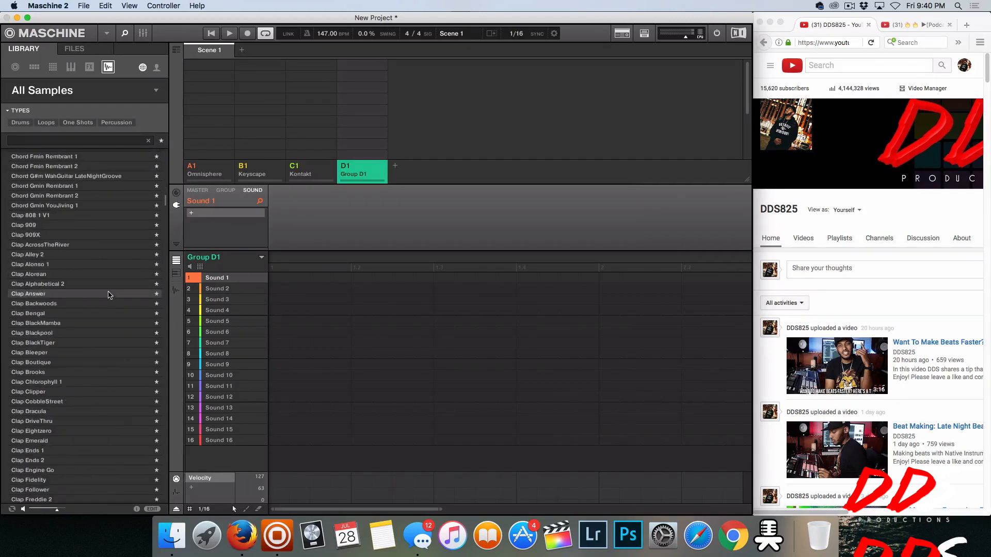
left_click(104, 286)
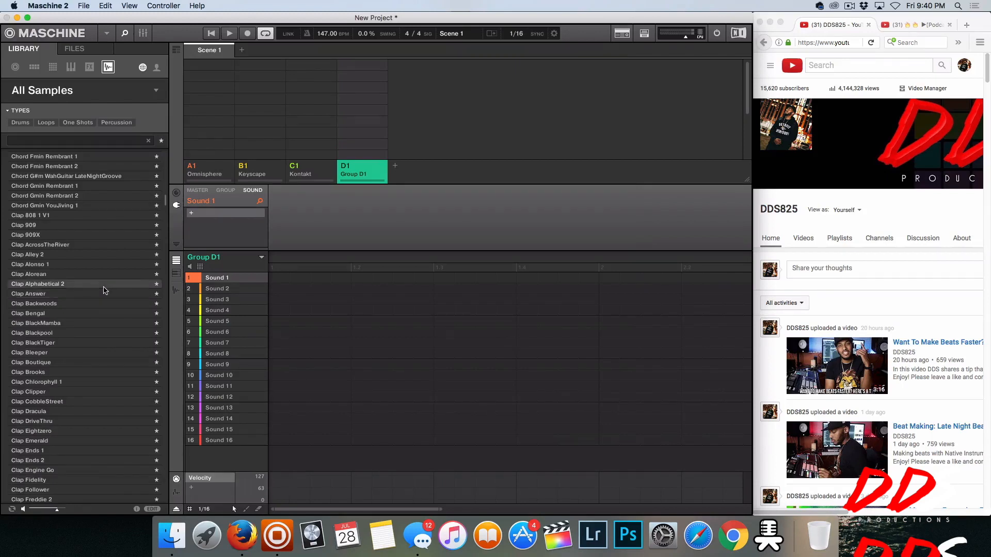
scroll(104, 290, "down", 12)
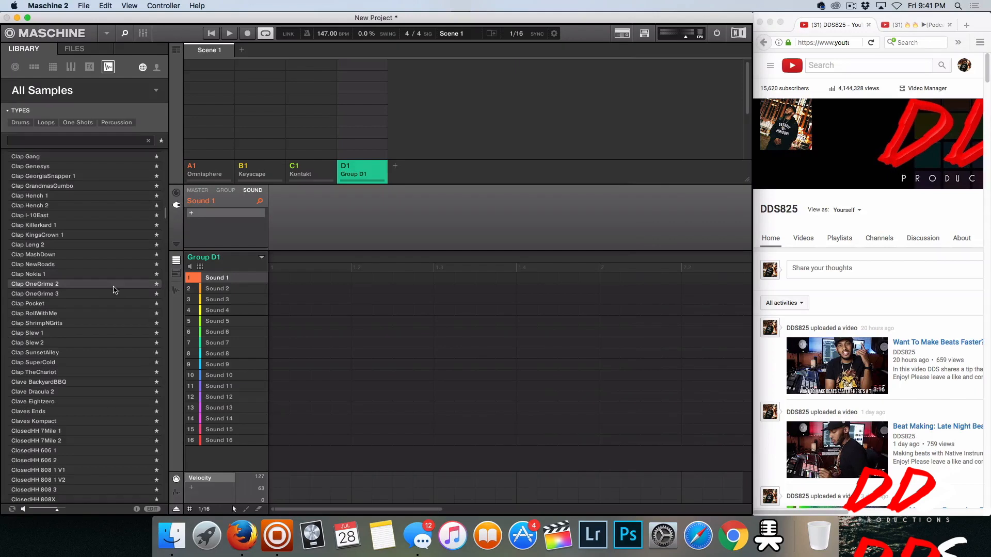
scroll(107, 311, "down", 20)
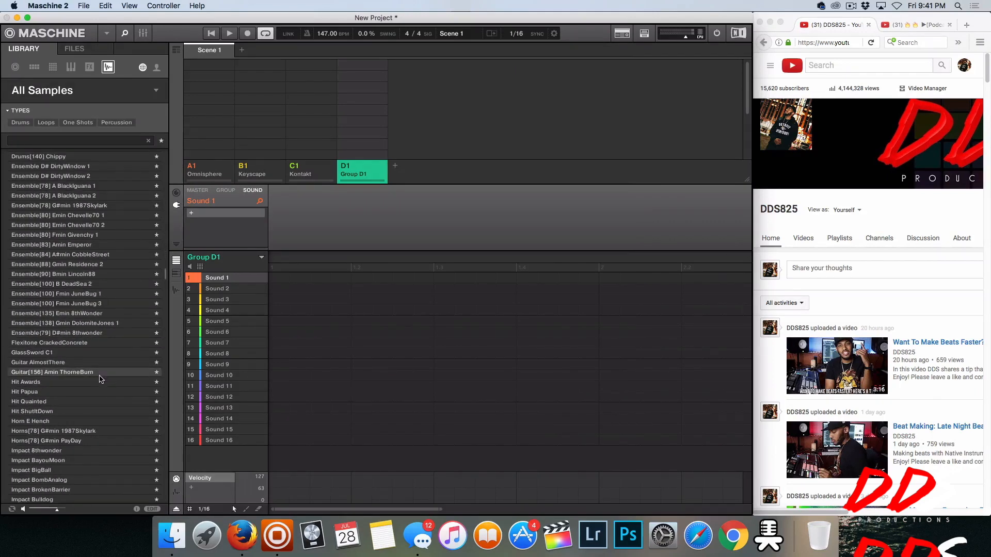
scroll(99, 392, "down", 5)
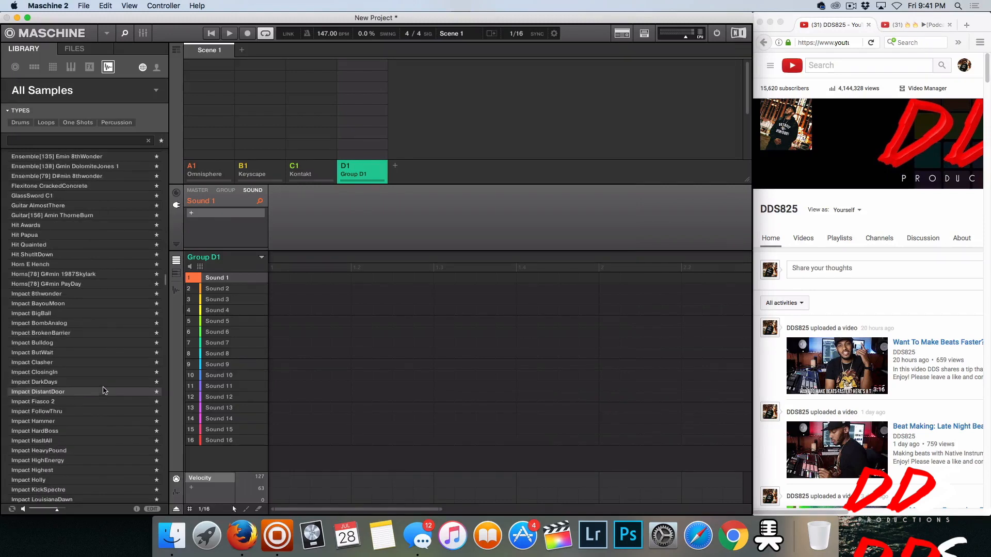
left_click(86, 411)
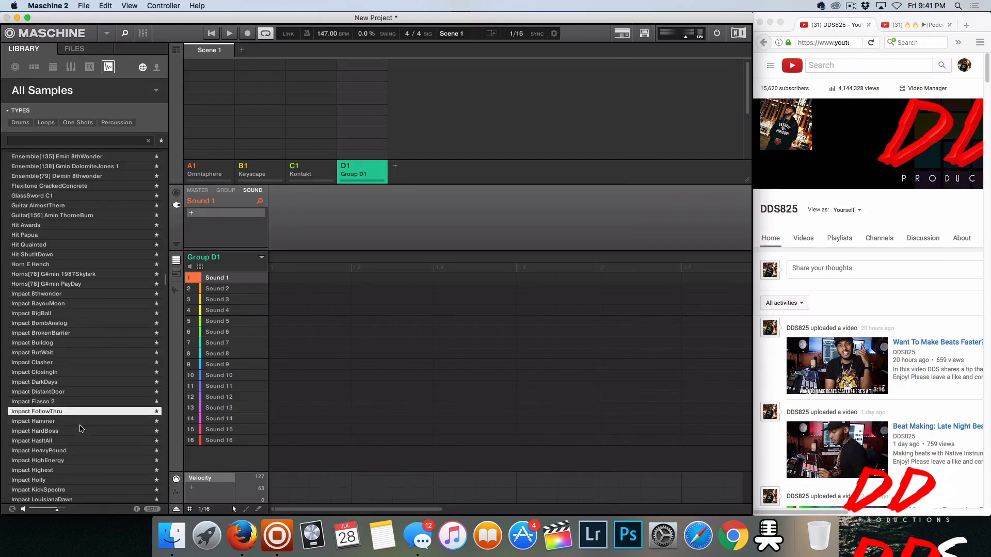
left_click(83, 334)
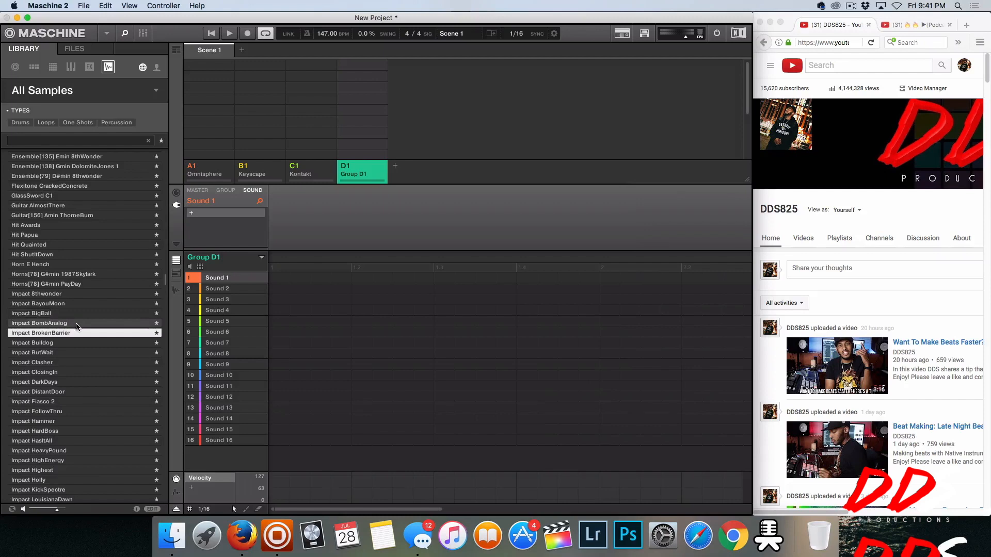
left_click(65, 315)
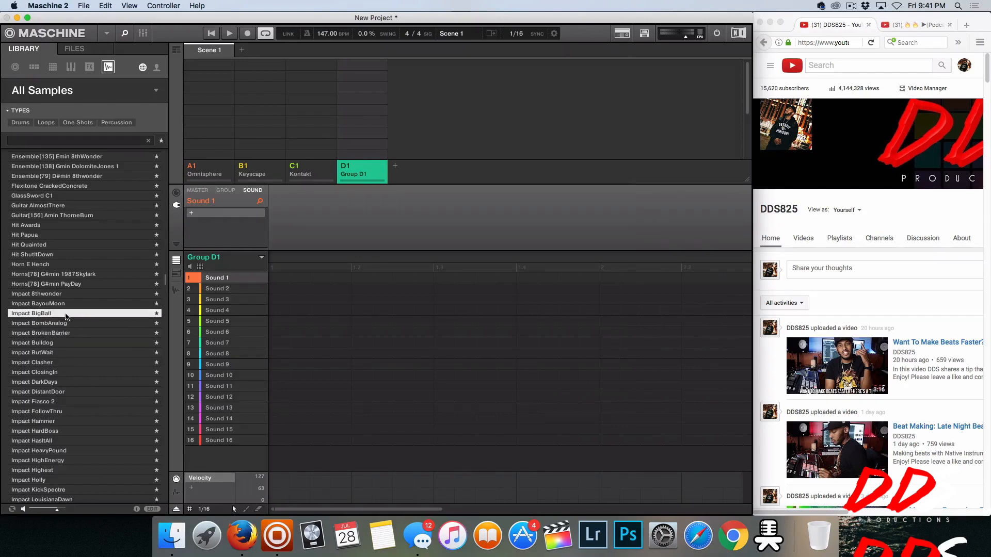
left_click(66, 305)
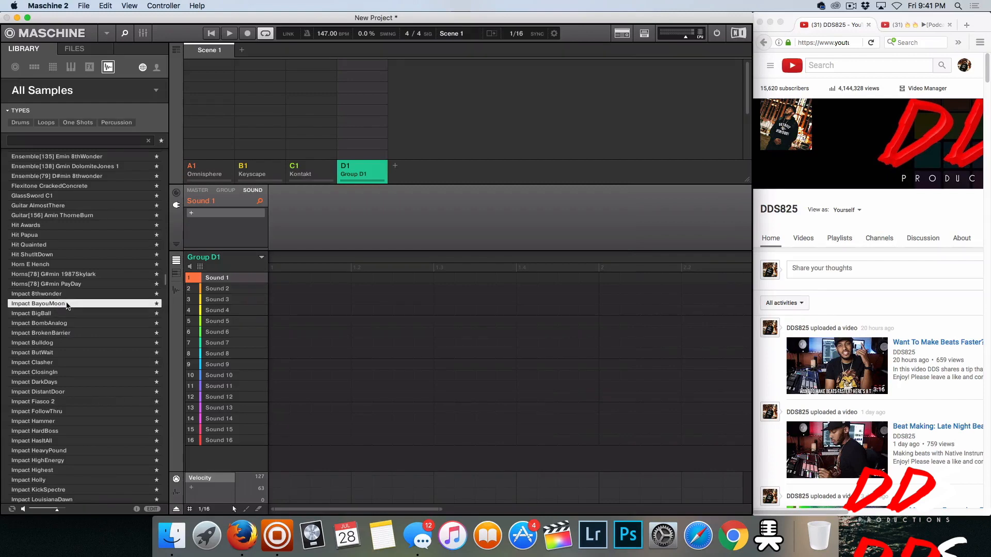
left_click_drag(67, 308, 222, 278)
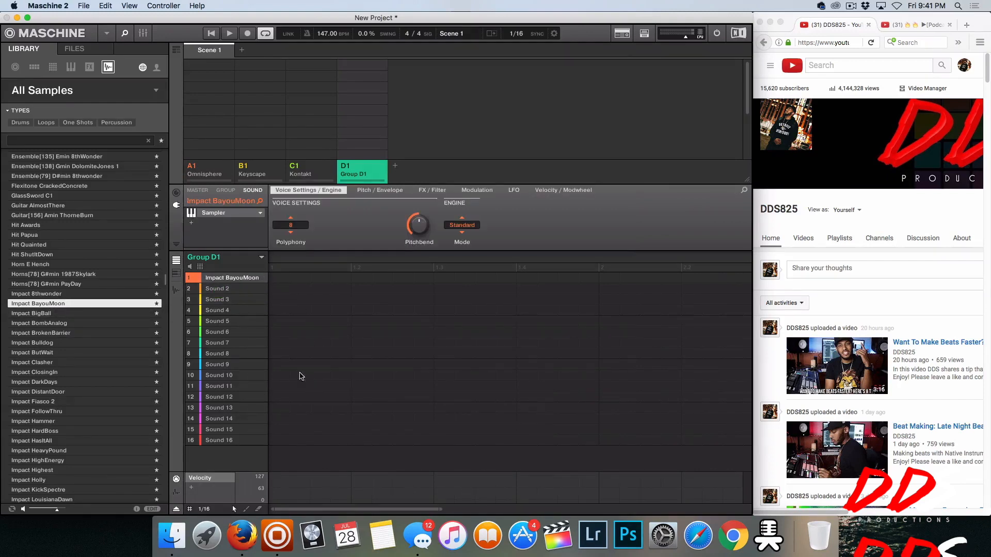
Step: Create a pattern for group D1 and set its length to 8 bars
left_click(262, 258)
left_click(331, 277)
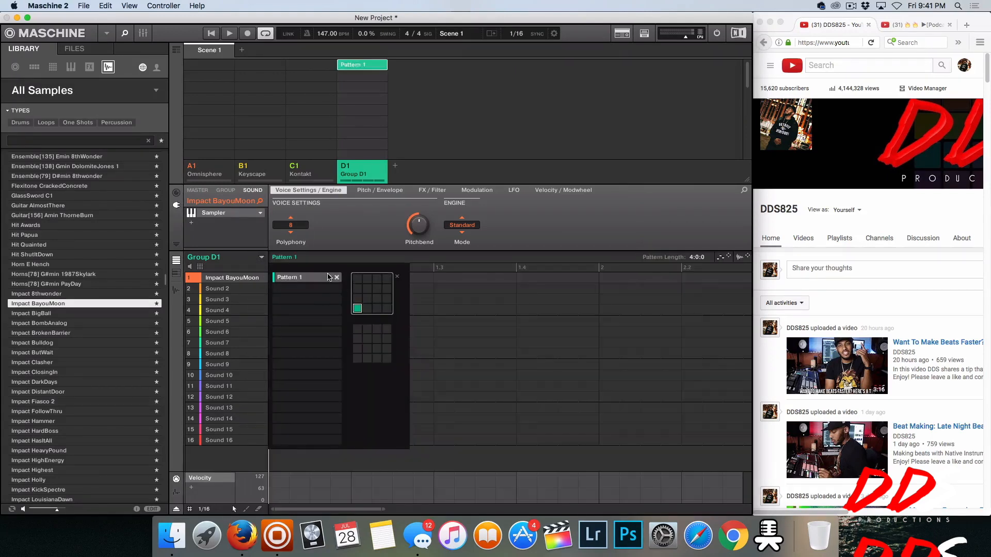
left_click(692, 261)
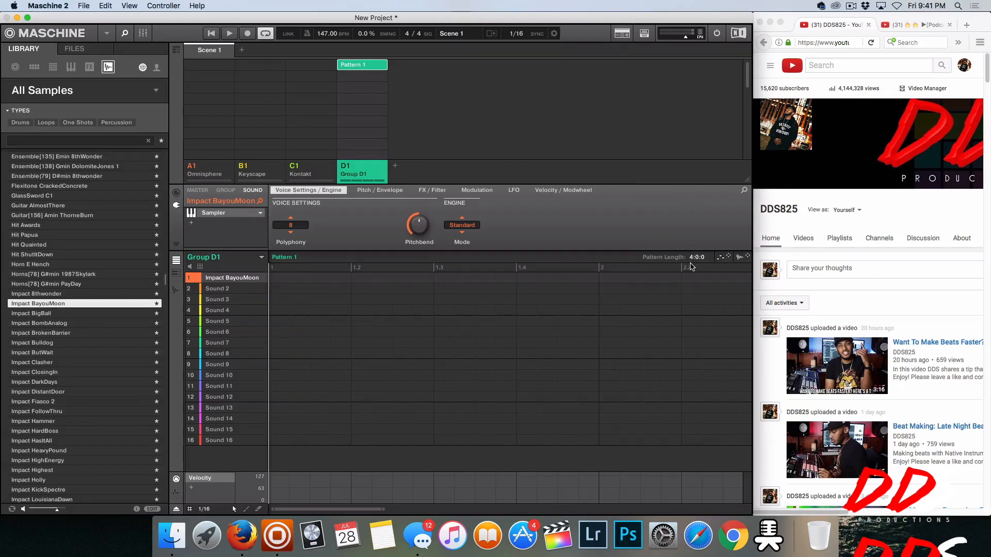
double_click(693, 257)
key("BackSpace")
type("8")
key("Return")
Step: Place an Impact BayouMoon note at position 8.4 in the pattern and rename group D1 as Trans Impact
left_click_drag(309, 509, 581, 509)
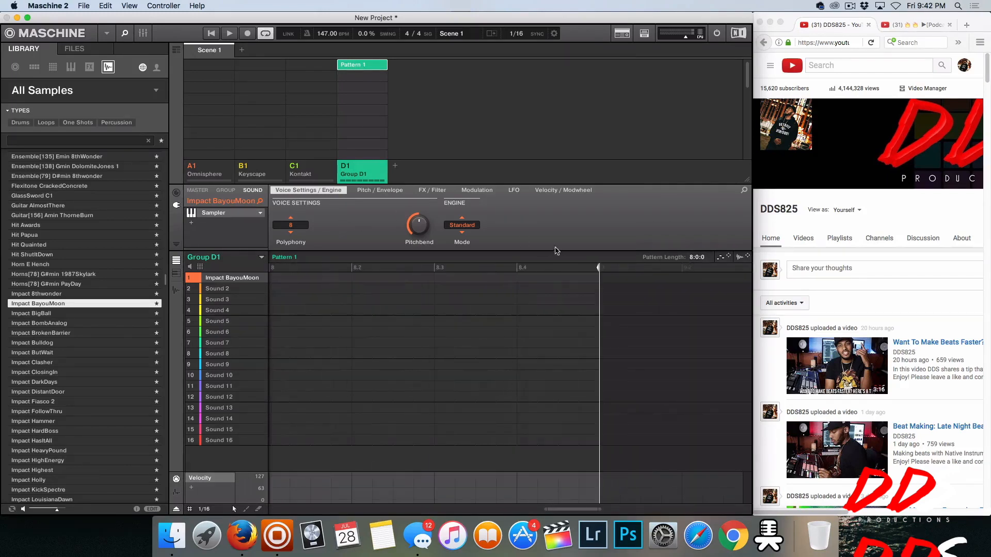
left_click(521, 280)
double_click(359, 174)
type("Trans Impact")
key("Return")
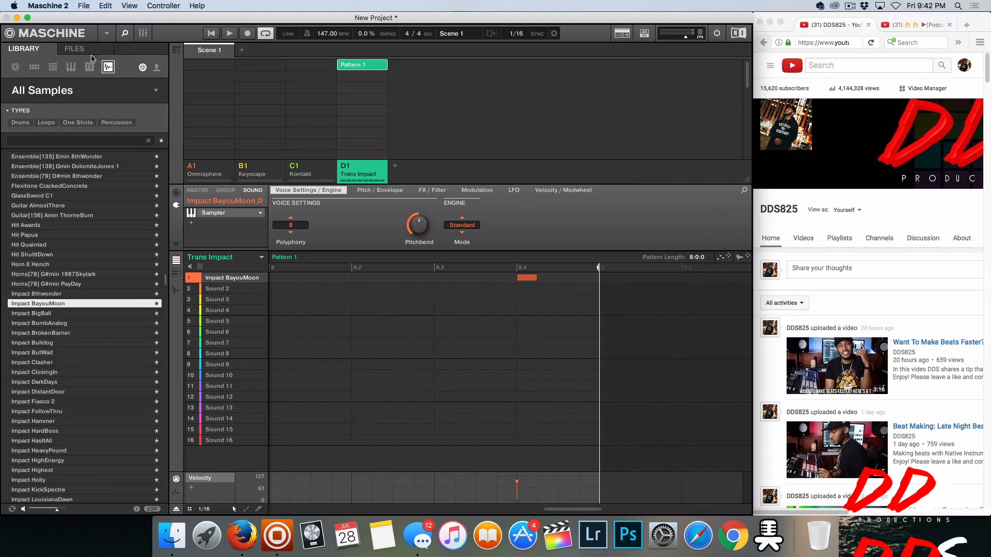
Step: Load the user kit DDS Start Up together with its patterns into a new fifth group
left_click(35, 67)
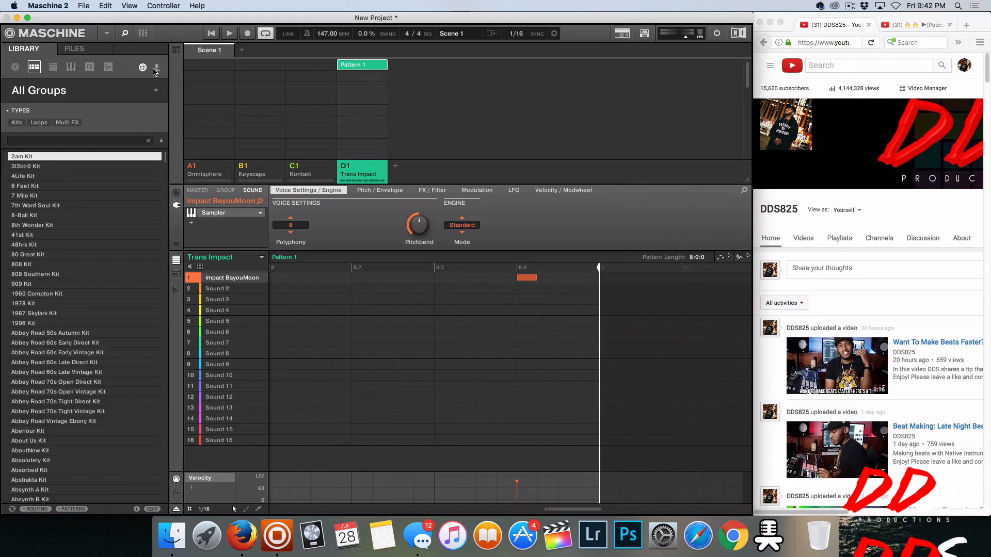
left_click(53, 67)
left_click(34, 67)
left_click(157, 67)
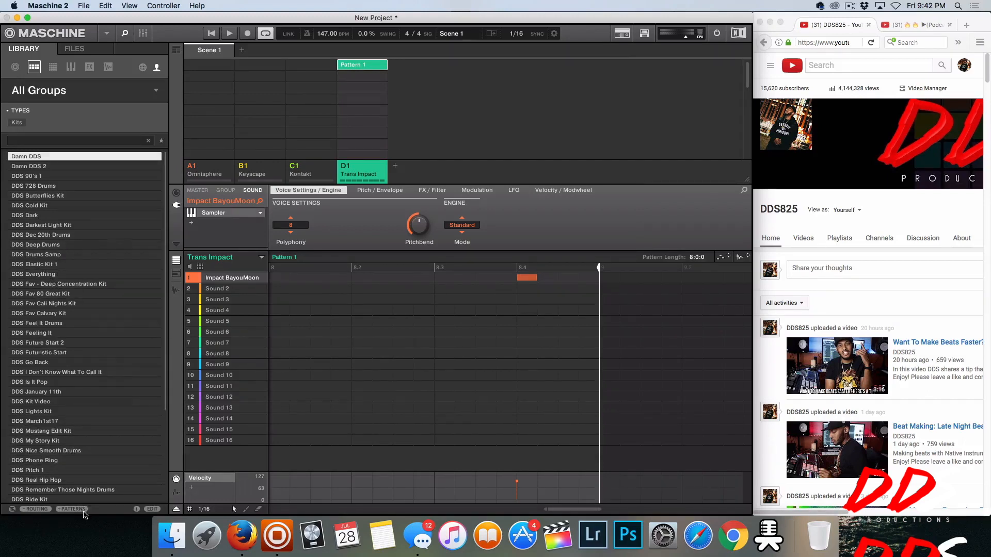
scroll(92, 452, "down", 4)
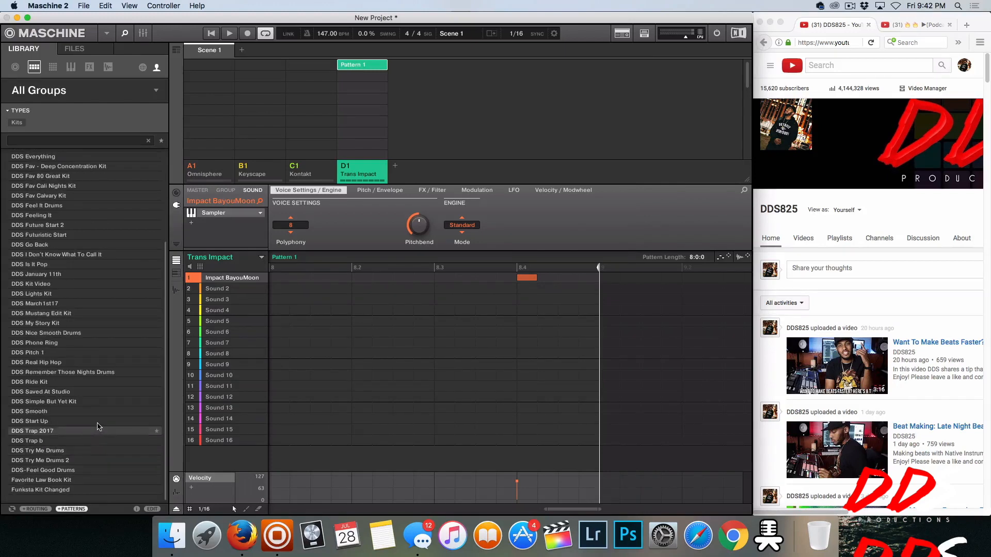
left_click_drag(69, 421, 399, 173)
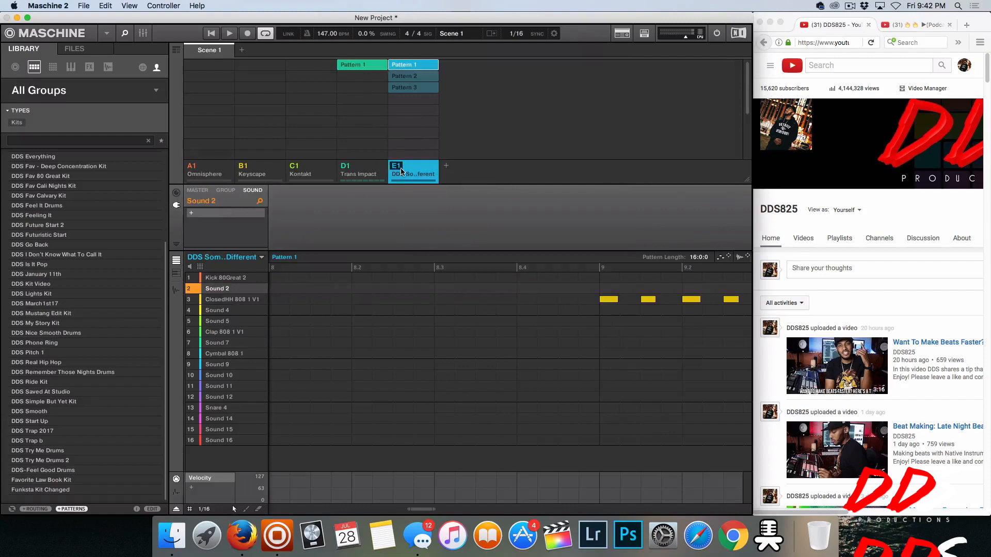
Step: Play back Patterns 1, 2 and 3 of group E1 in turn to audition them, and stop playback
key("space")
left_click(411, 78)
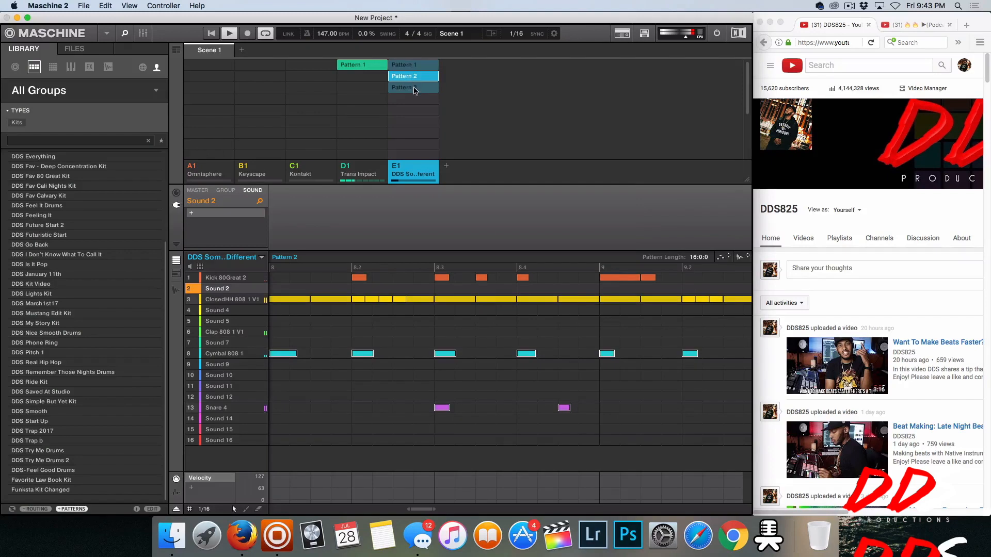
left_click(417, 91)
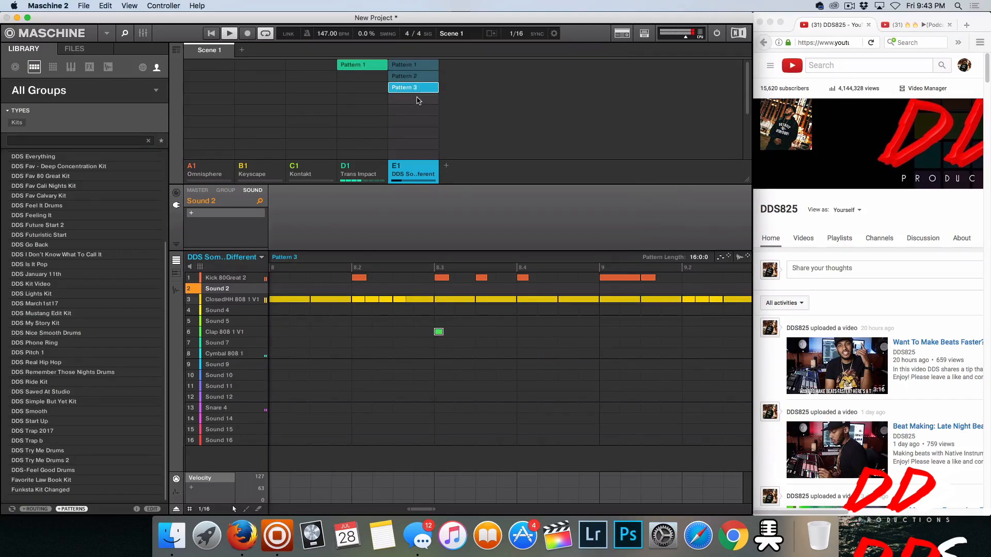
key("space")
Step: Delete the drum kit group E1 from the project
right_click(418, 168)
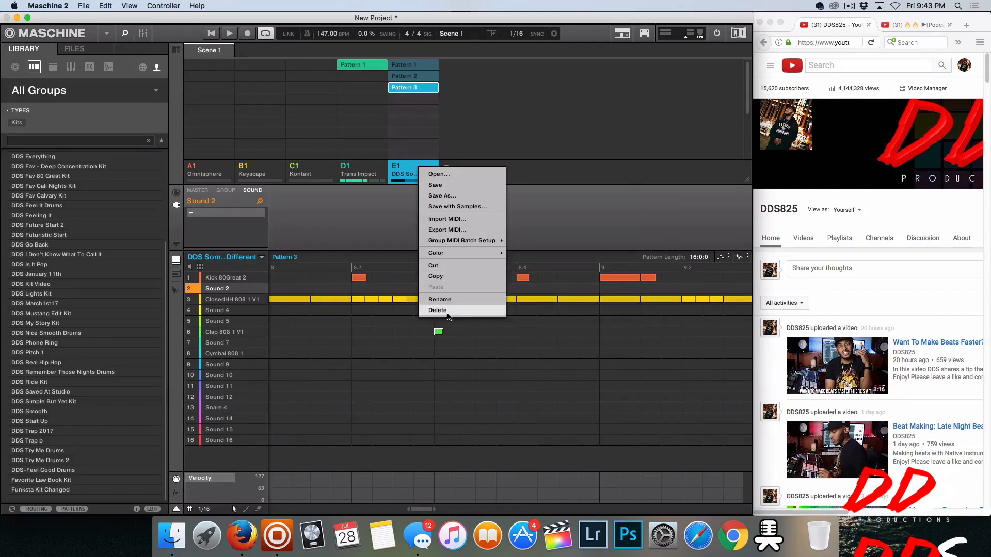
scroll(59, 308, "up", 3)
scroll(59, 308, "down", 3)
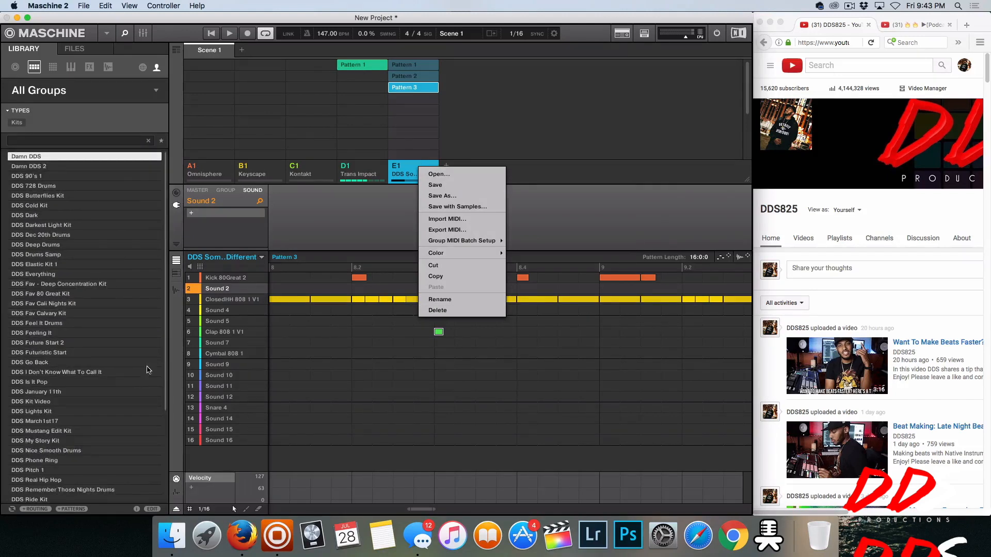
left_click(470, 312)
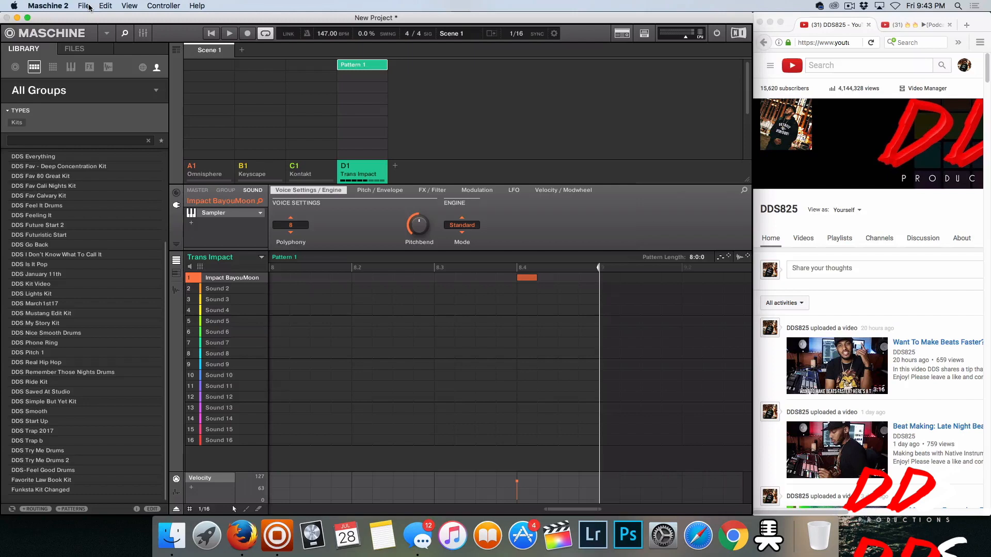
Step: Create a pattern for the Kontakt group C1 and set its length to 8 bars
left_click(316, 174)
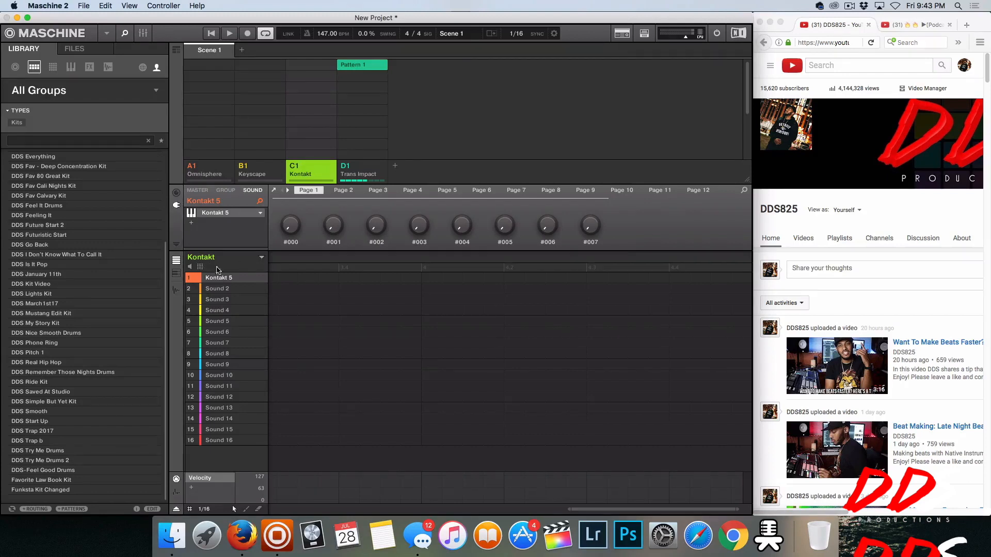
left_click(268, 258)
left_click(297, 281)
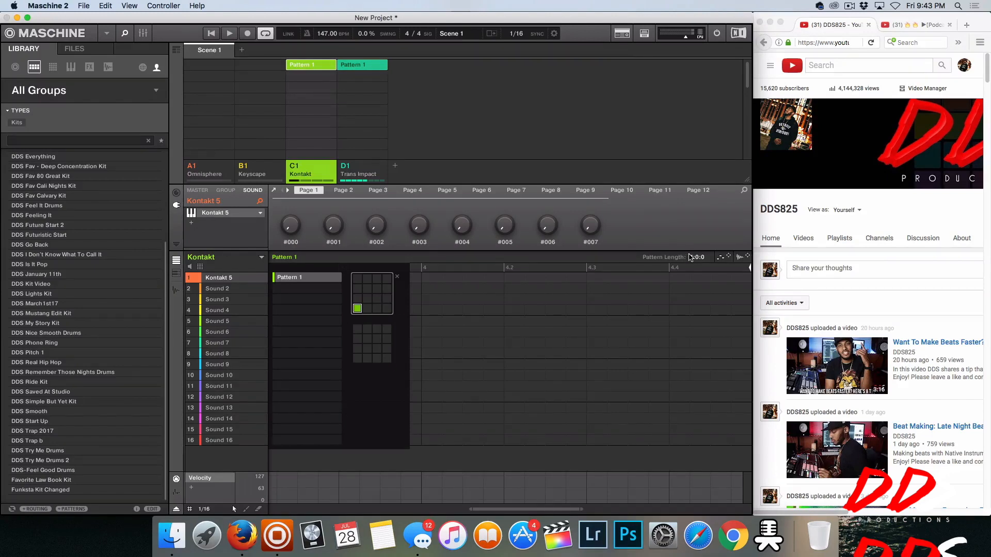
left_click(691, 257)
double_click(692, 258)
left_click(692, 259)
key("BackSpace")
type("8")
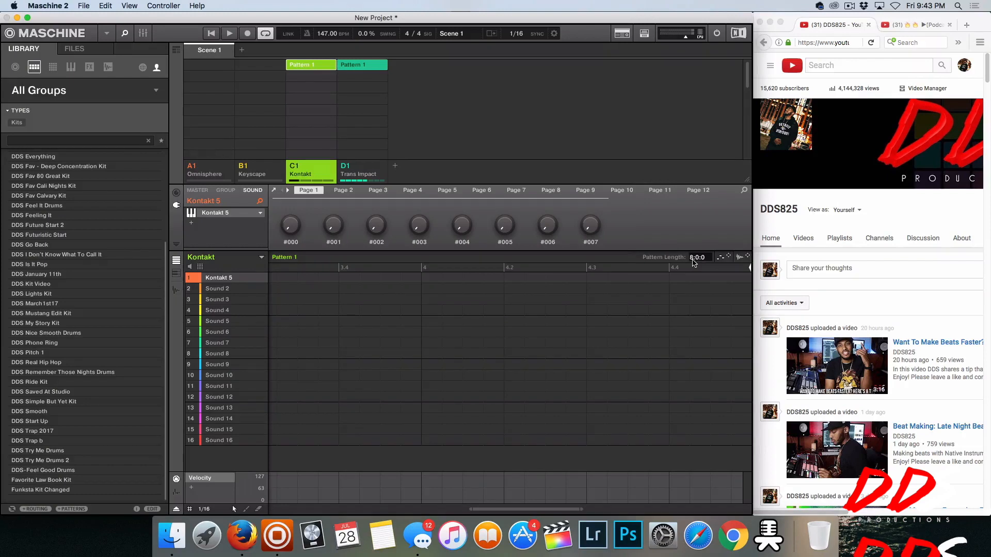
key("Return")
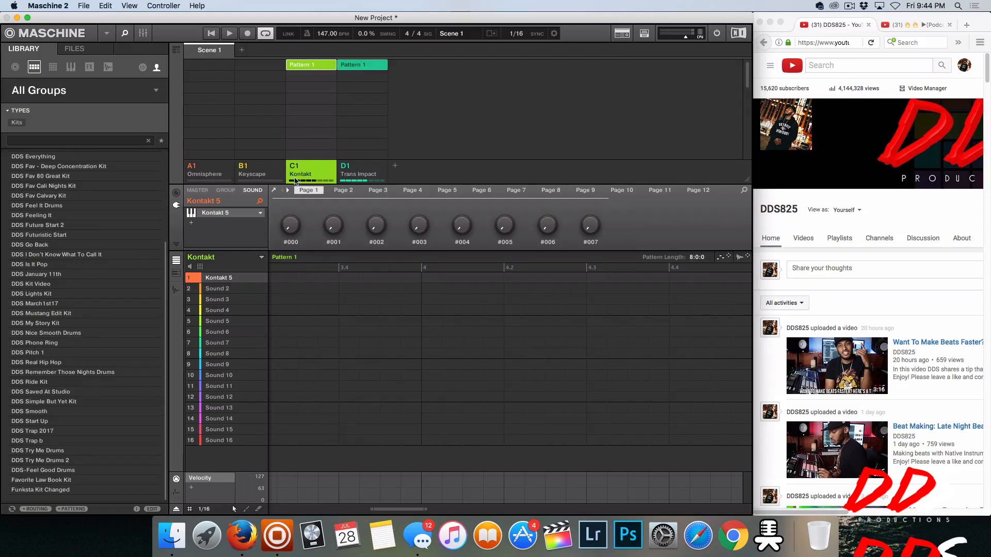
Step: Save the project as Basic Tut in the Projects folder
left_click(92, 5)
left_click(369, 66)
left_click(478, 89)
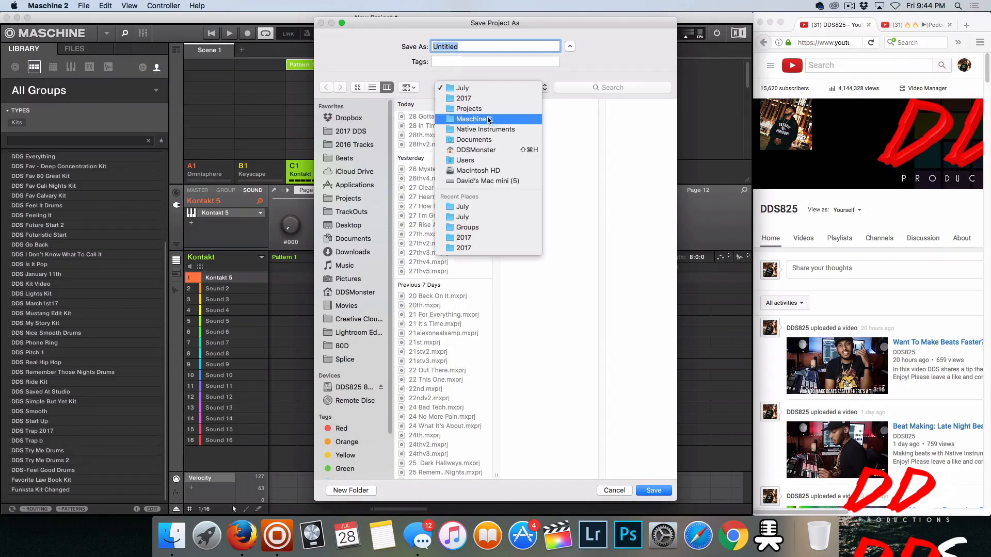
left_click(475, 108)
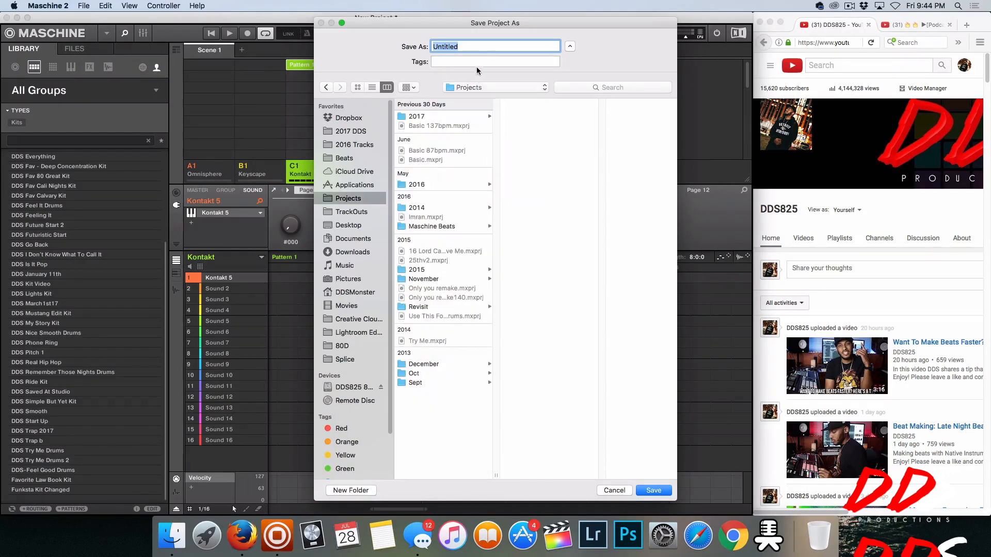
type("Bas")
type("ic Tut")
key("Return")
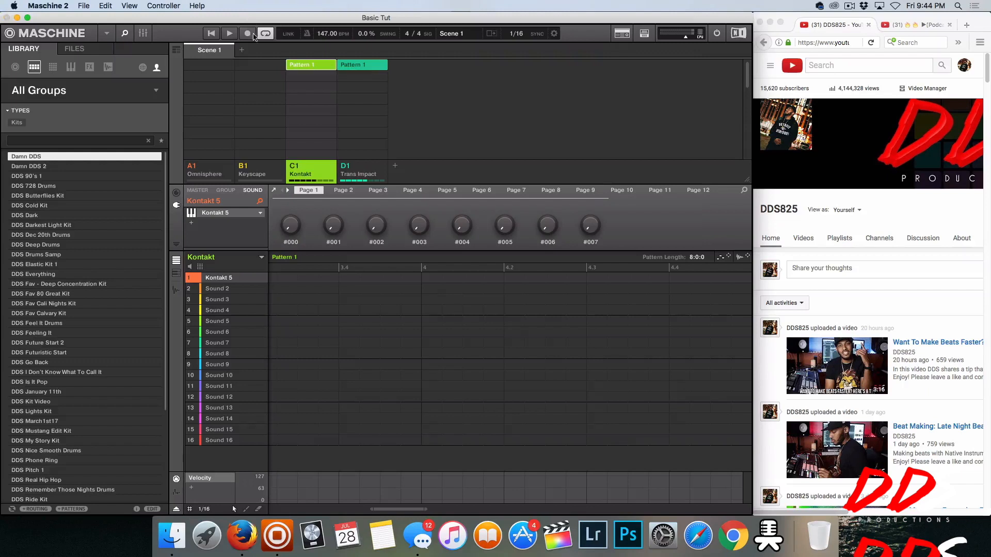
Step: Start a new blank project
left_click(87, 8)
left_click(87, 7)
left_click(74, 5)
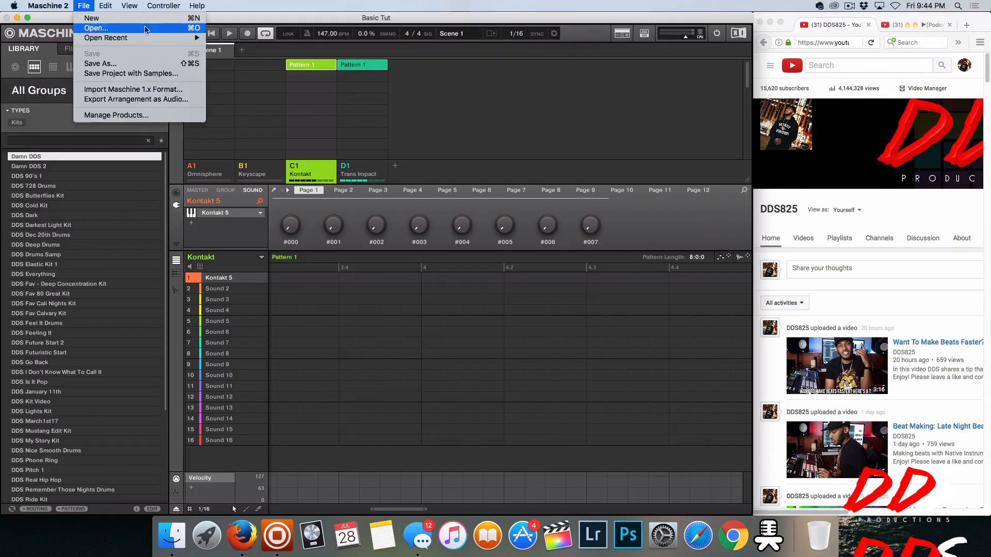
left_click(284, 23)
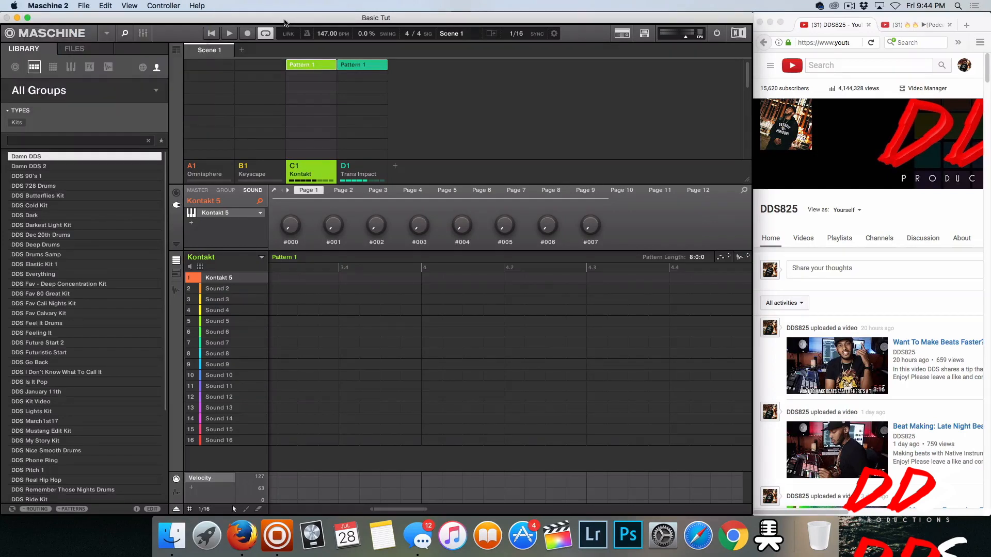
left_click(84, 6)
left_click(92, 18)
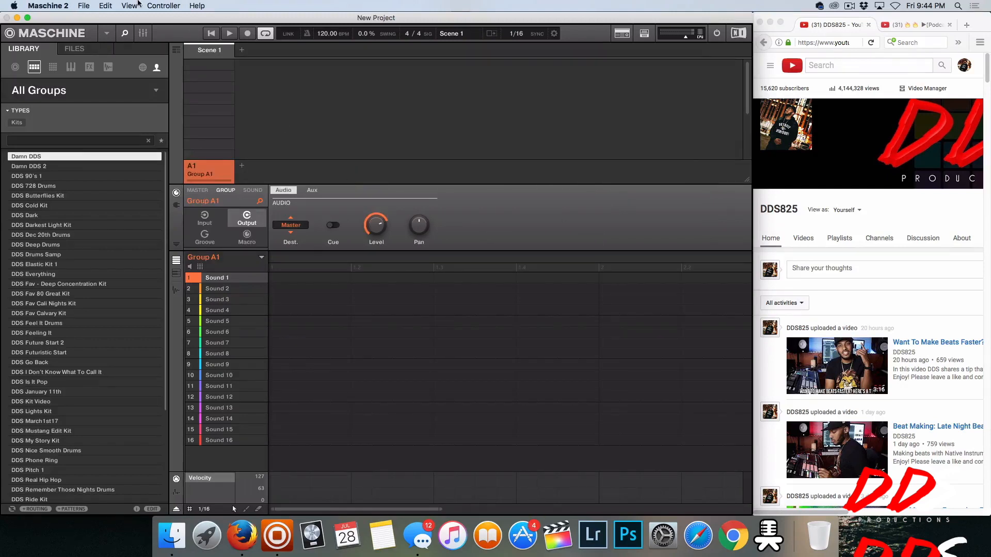
Step: Set Basic Tut.mxprj as the standalone project template in the Default preferences
left_click(67, 5)
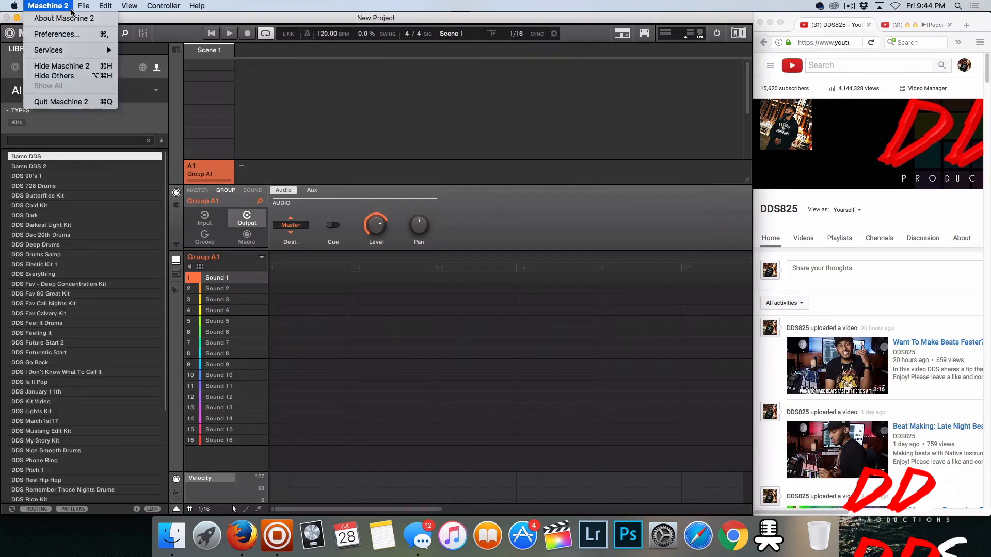
left_click(78, 39)
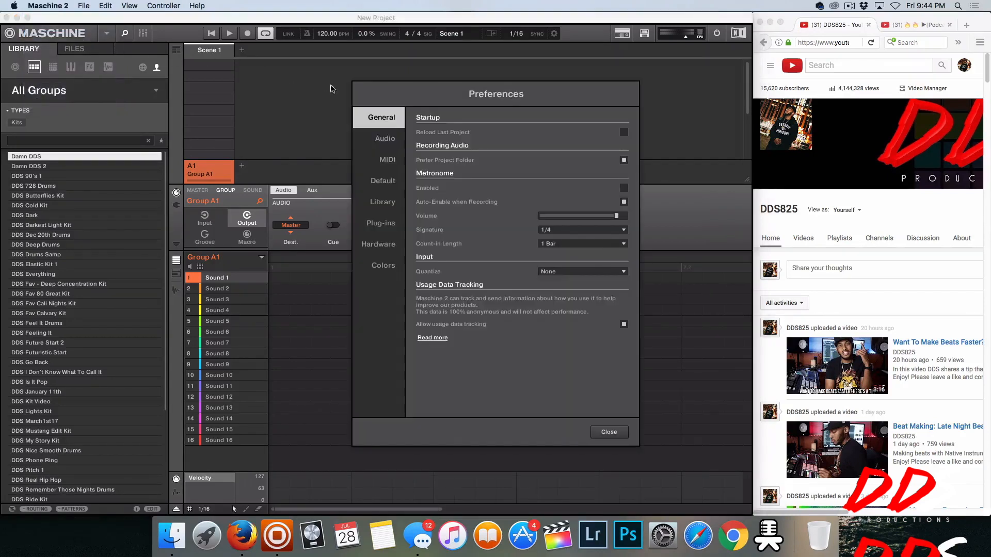
left_click(386, 181)
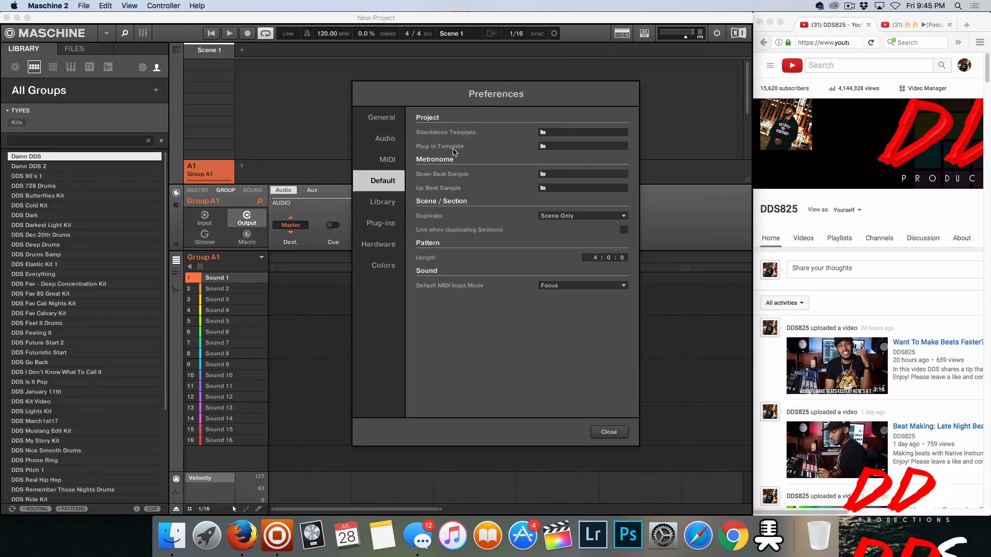
left_click(542, 134)
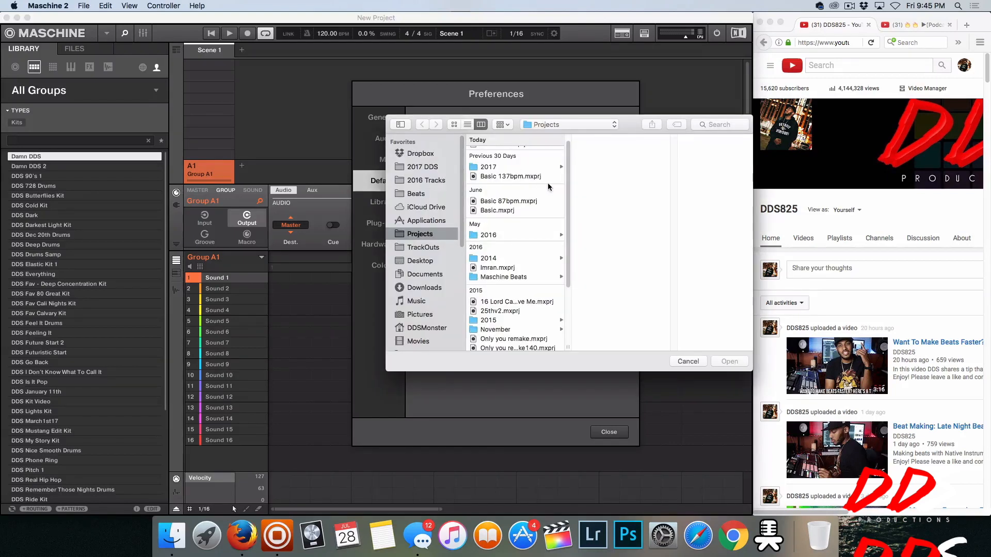
scroll(539, 221, "up", 2)
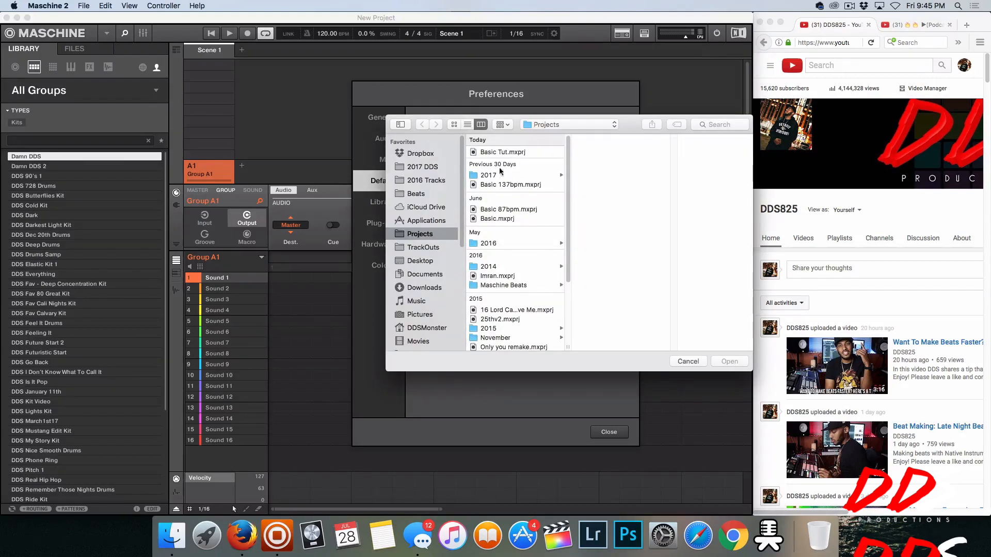
left_click(491, 152)
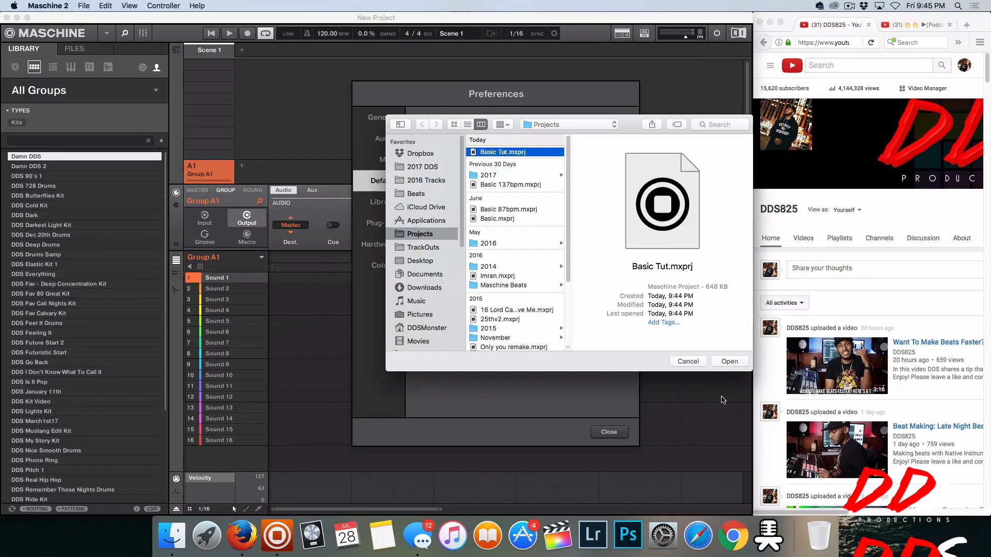
left_click(728, 361)
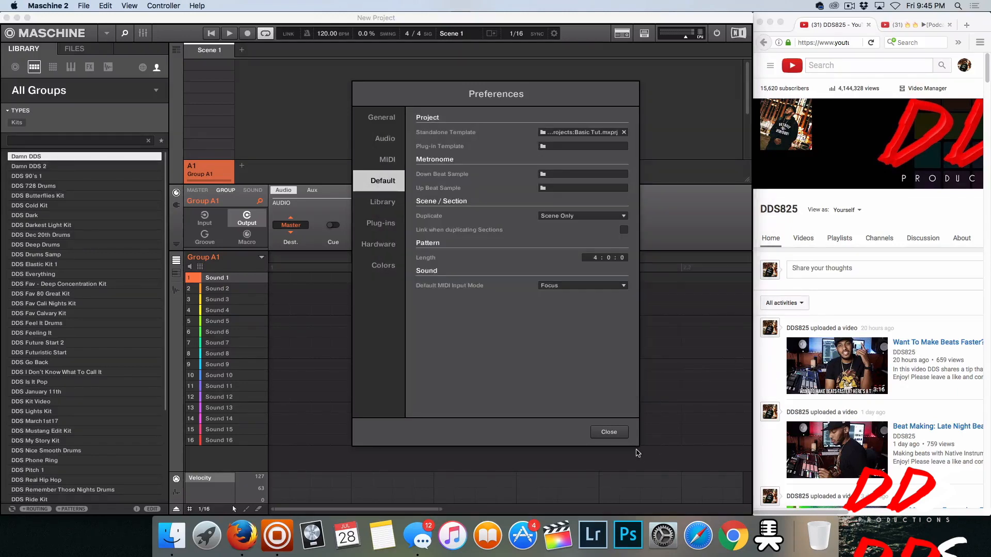
left_click(609, 432)
Step: Create a new project from the template and check the Keyscape plug-in window in group B1
left_click(83, 6)
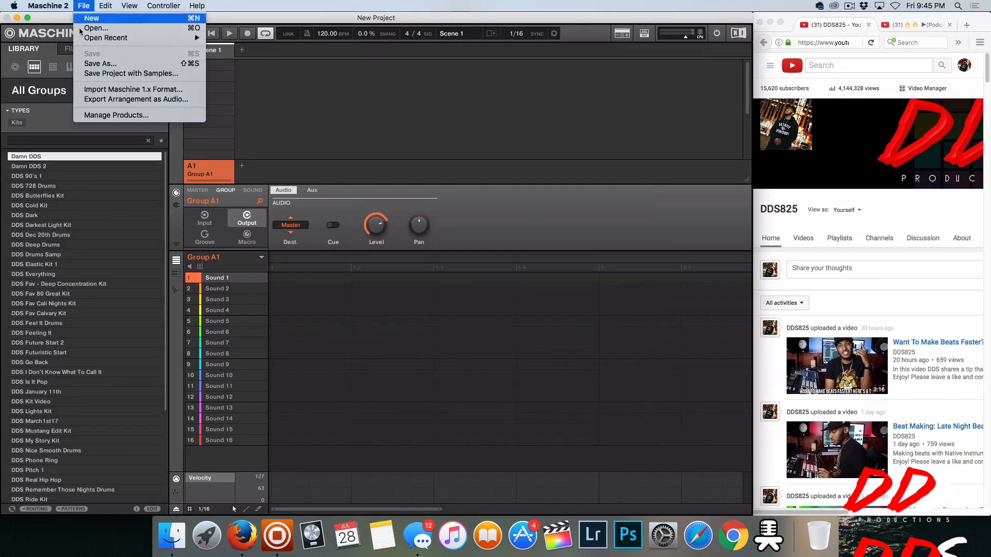
left_click(89, 18)
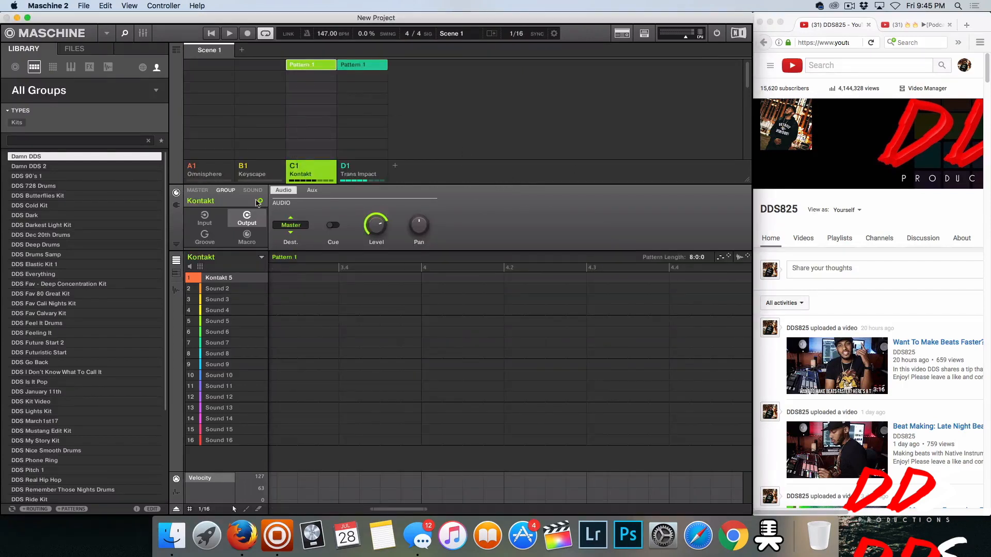
left_click(262, 171)
left_click(256, 191)
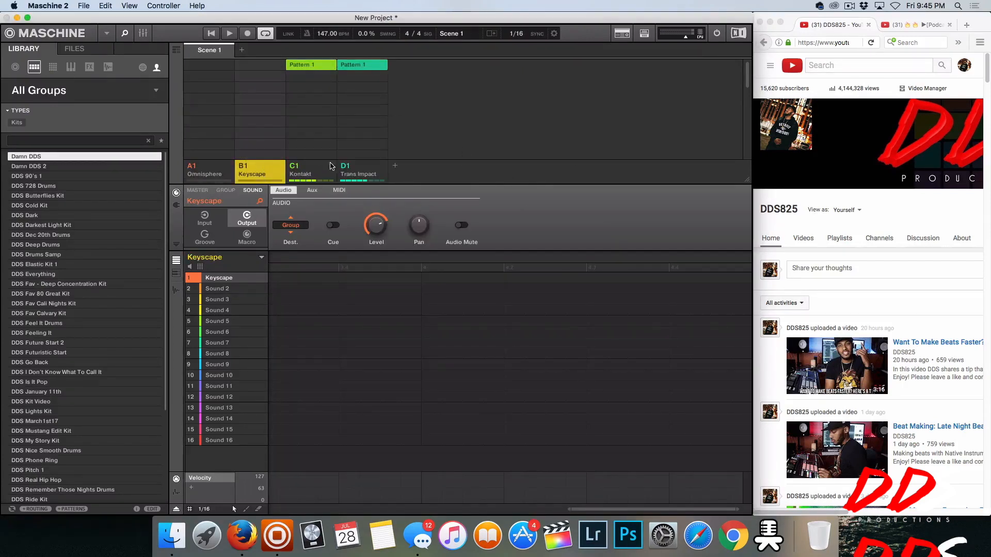
left_click(176, 206)
double_click(219, 212)
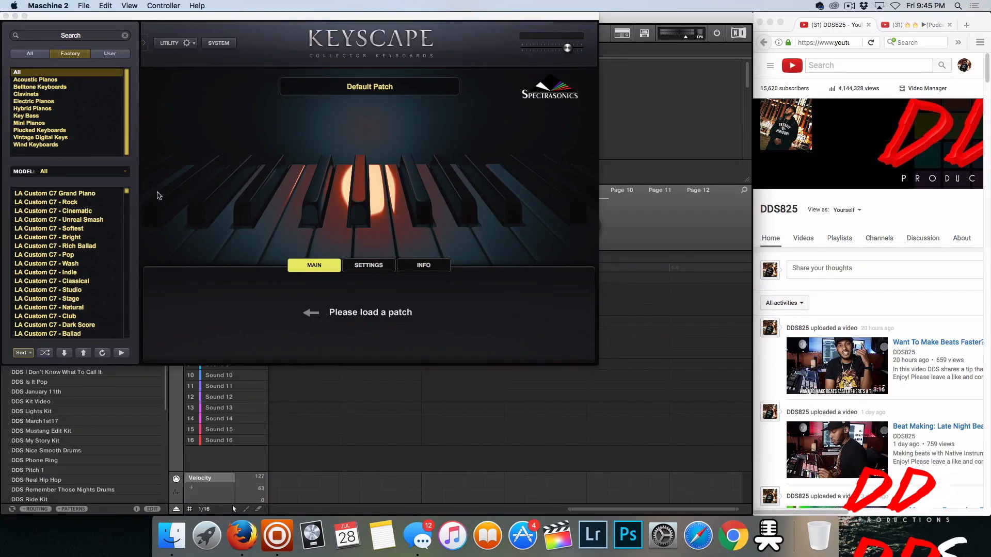
left_click_drag(287, 17, 340, 50)
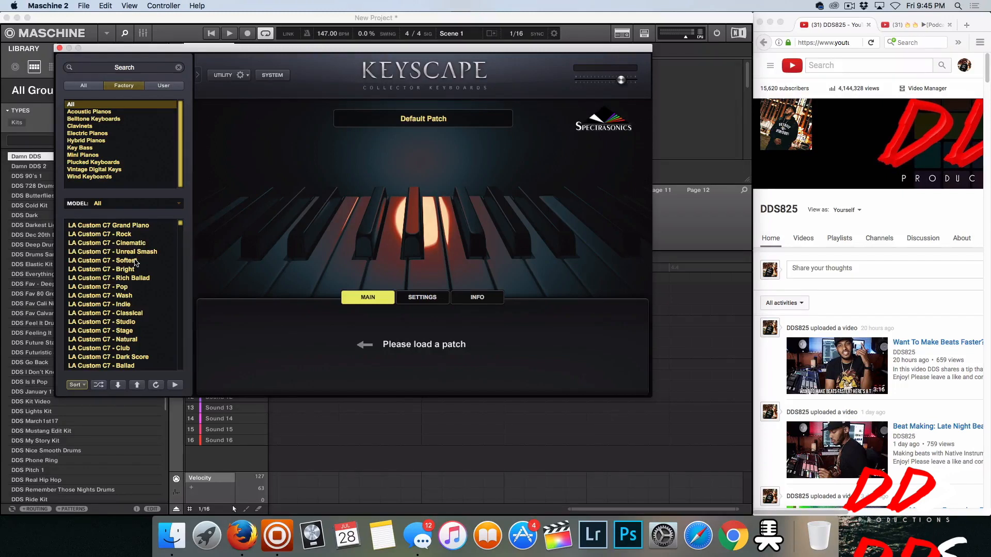
left_click(60, 48)
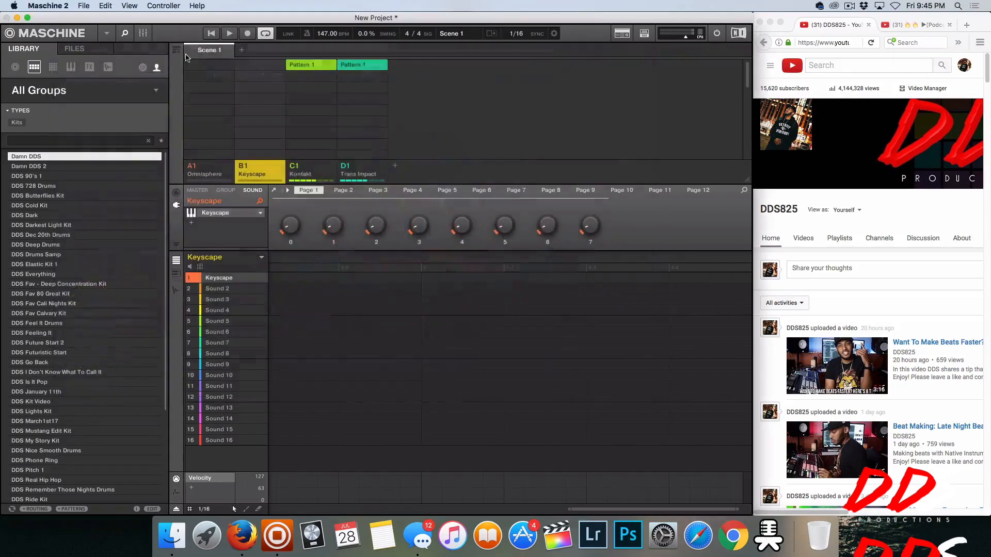
Step: Check the plug-in windows of Omnisphere in group A1 and Kontakt in group C1
left_click(210, 170)
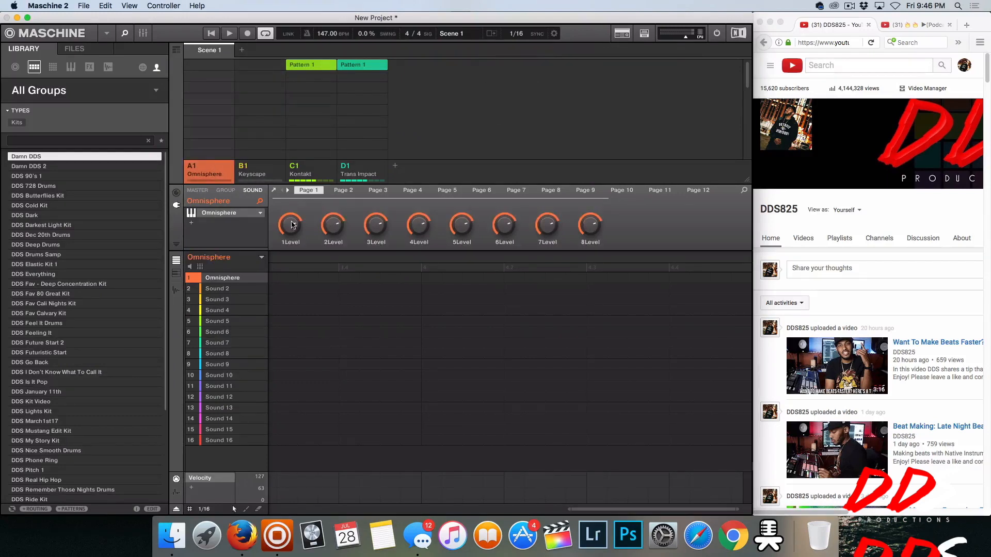
left_click(254, 213)
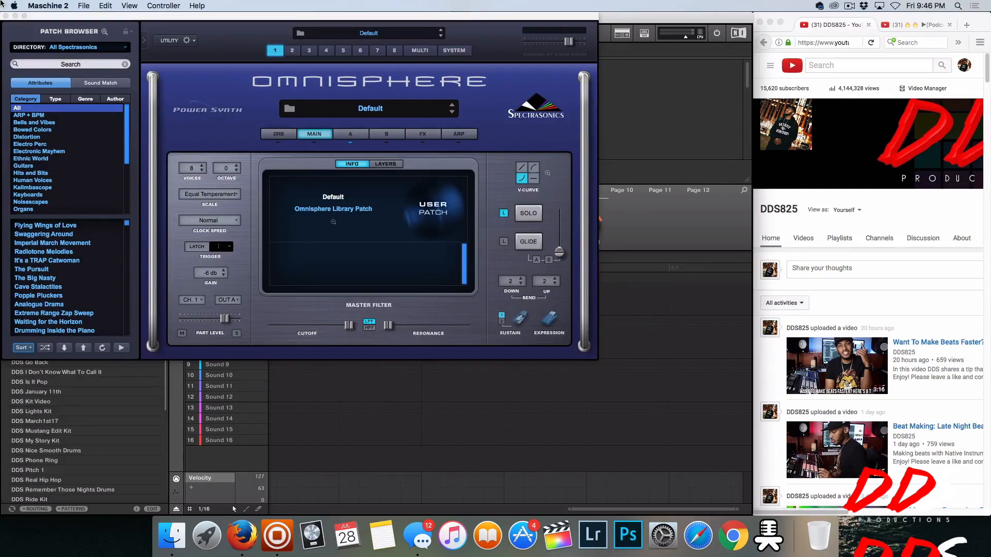
left_click(7, 15)
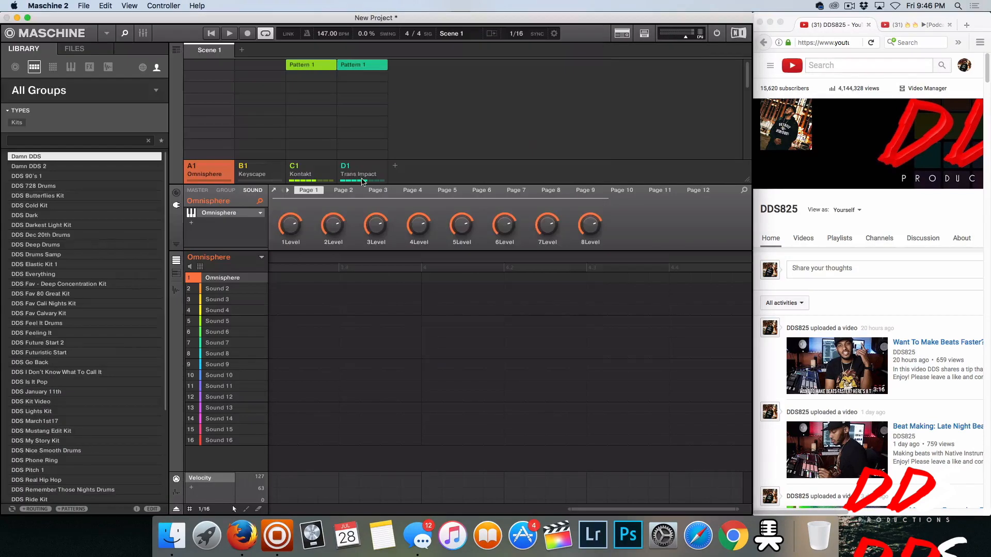
left_click(325, 167)
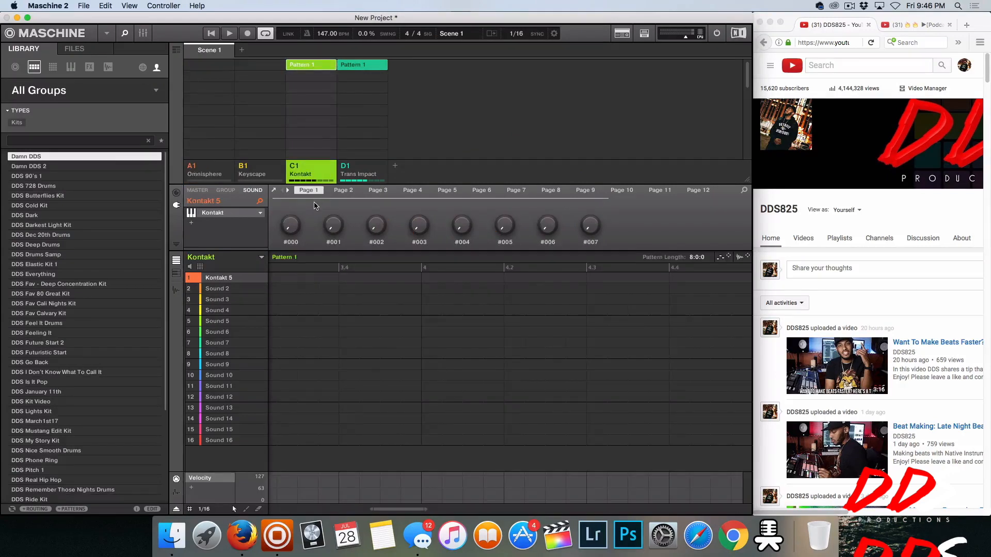
left_click(244, 216)
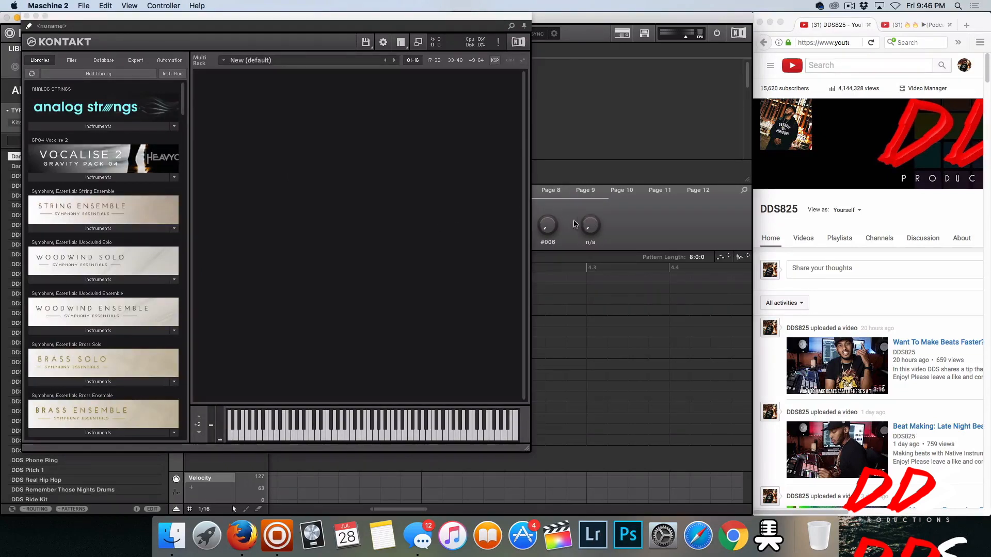
left_click(27, 16)
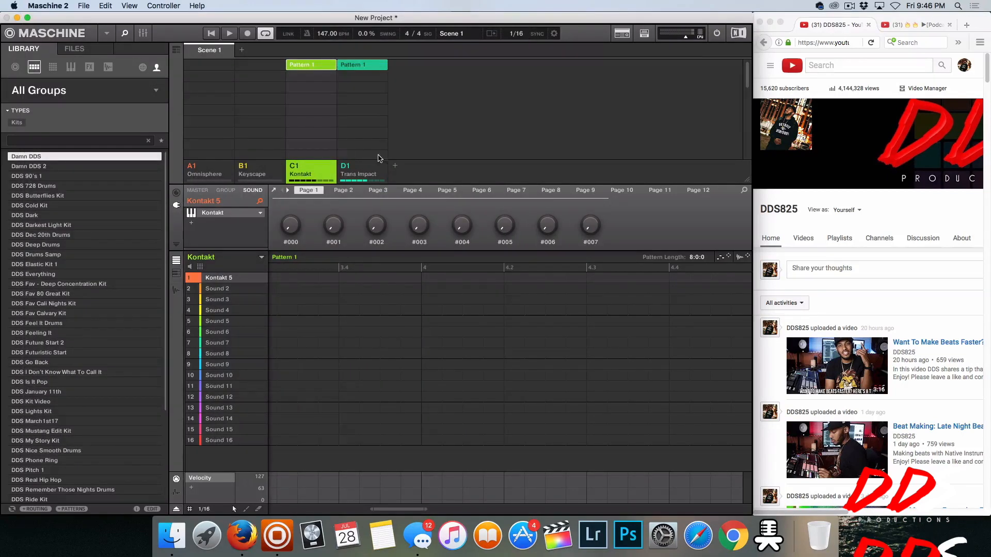
Step: Quit Maschine 2, discarding the changes to the new project, and relaunch it to load the default template
right_click(278, 547)
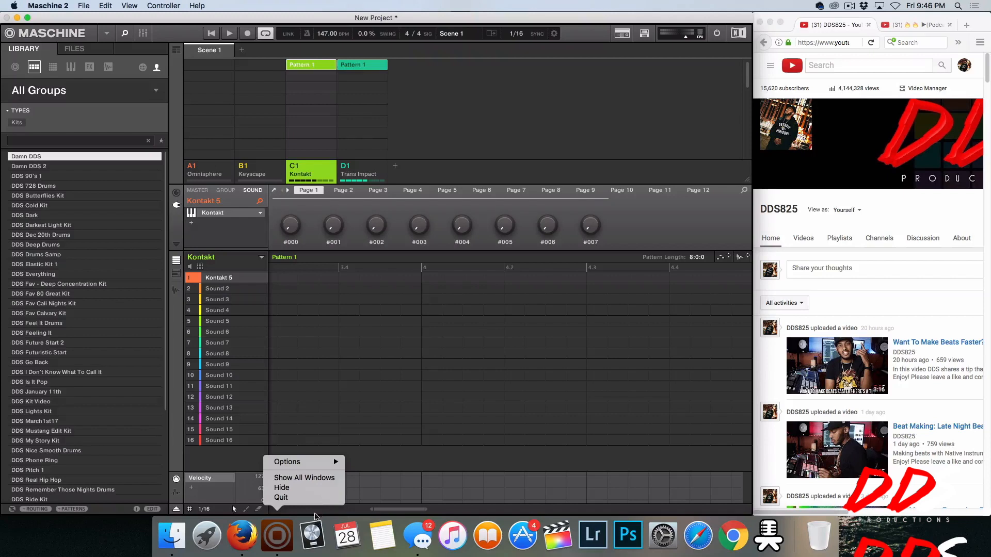
left_click(314, 498)
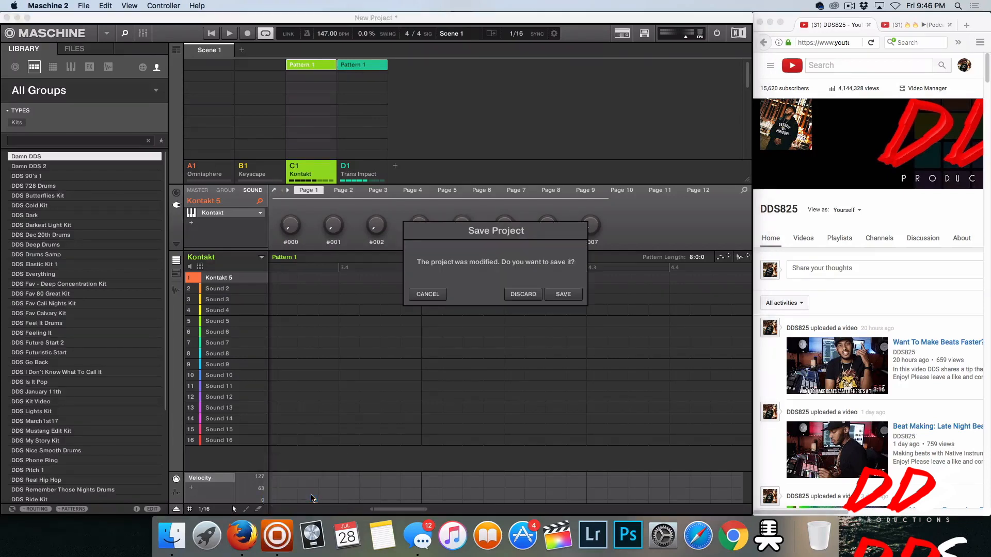
left_click(524, 294)
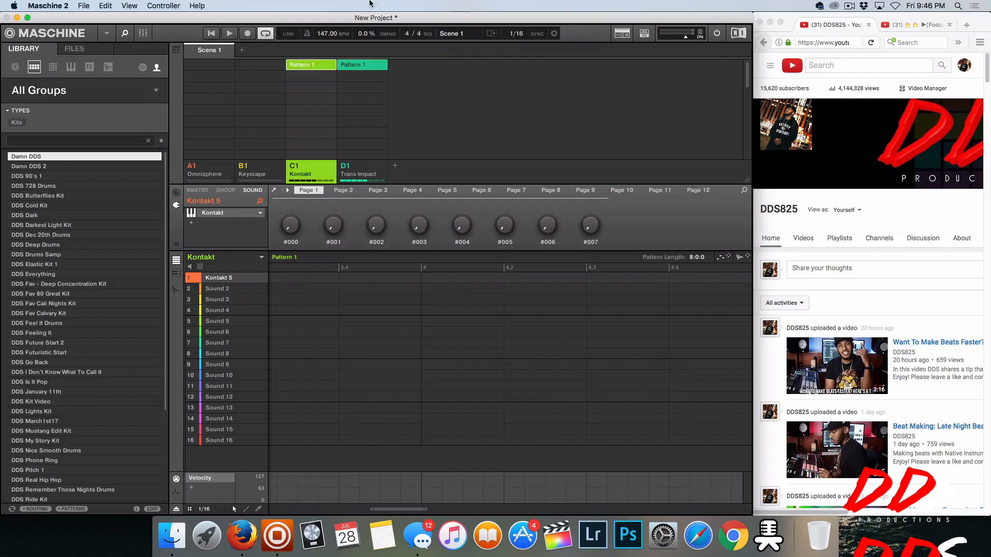
key("super+h")
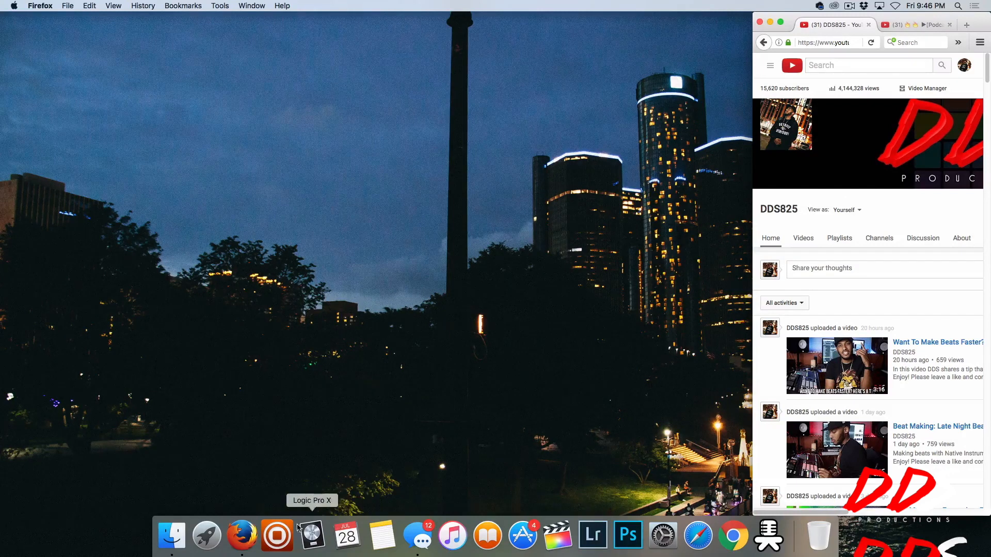
left_click(277, 535)
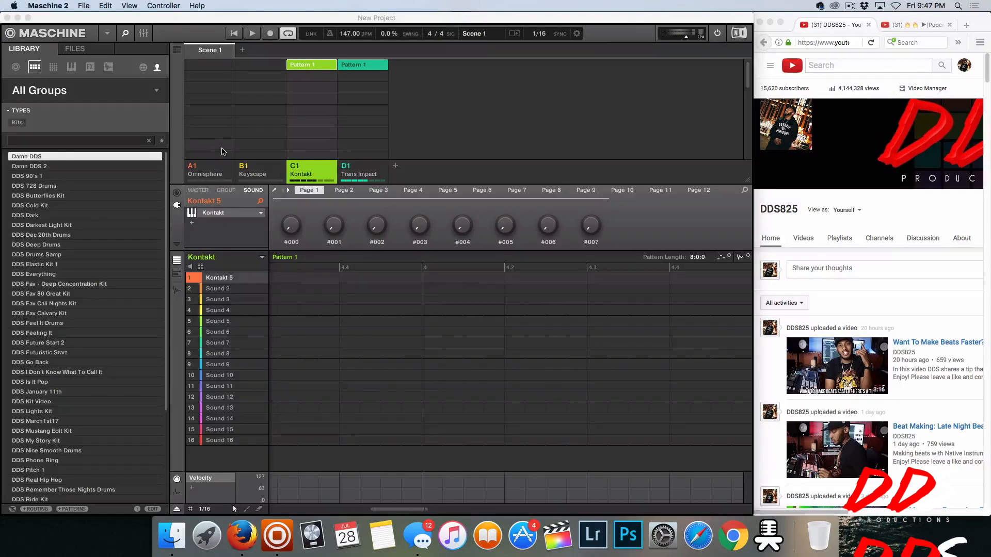
Step: Select group A1 and then B1 in the reloaded template, and check the Keyscape sound's plug-in window before closing it
left_click(211, 168)
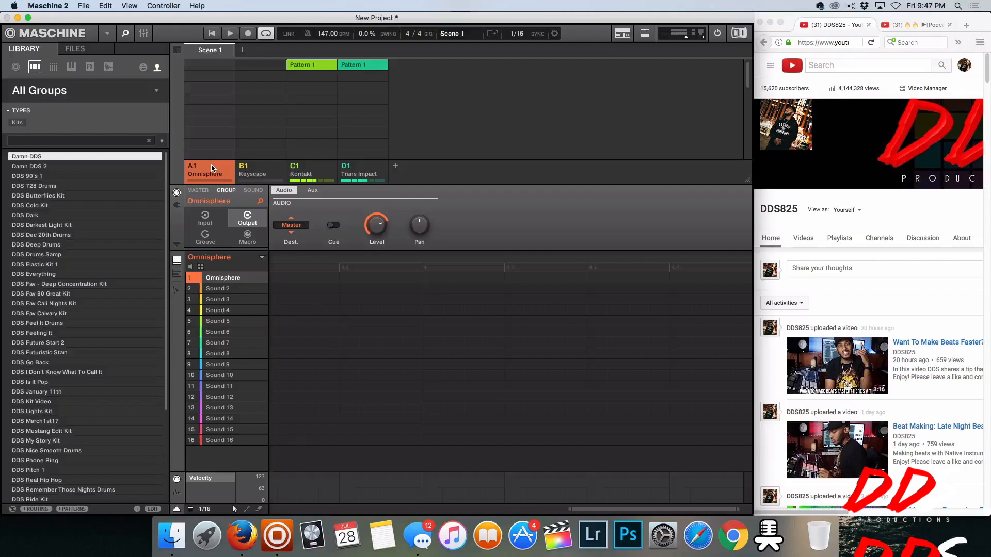
left_click(246, 169)
left_click(254, 192)
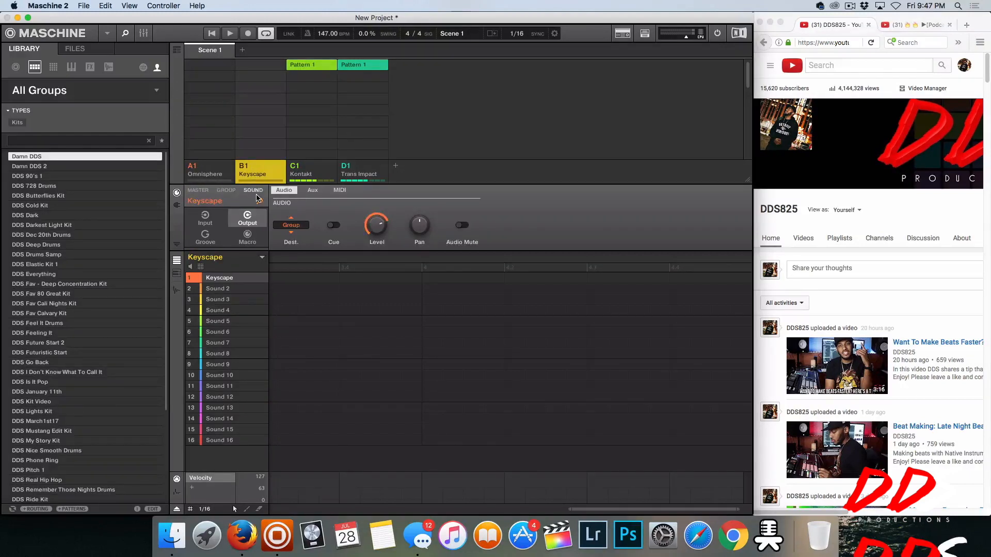
left_click(177, 205)
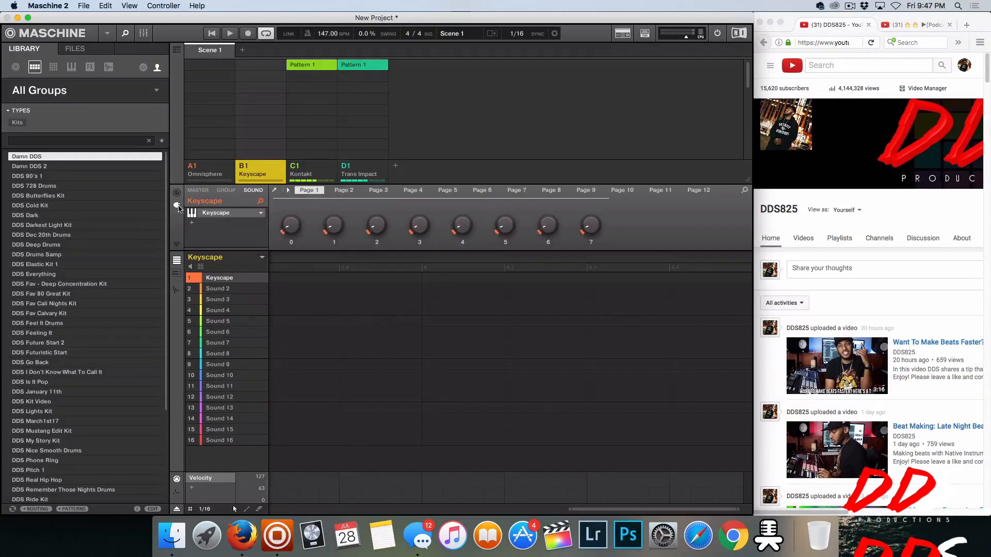
left_click(243, 216)
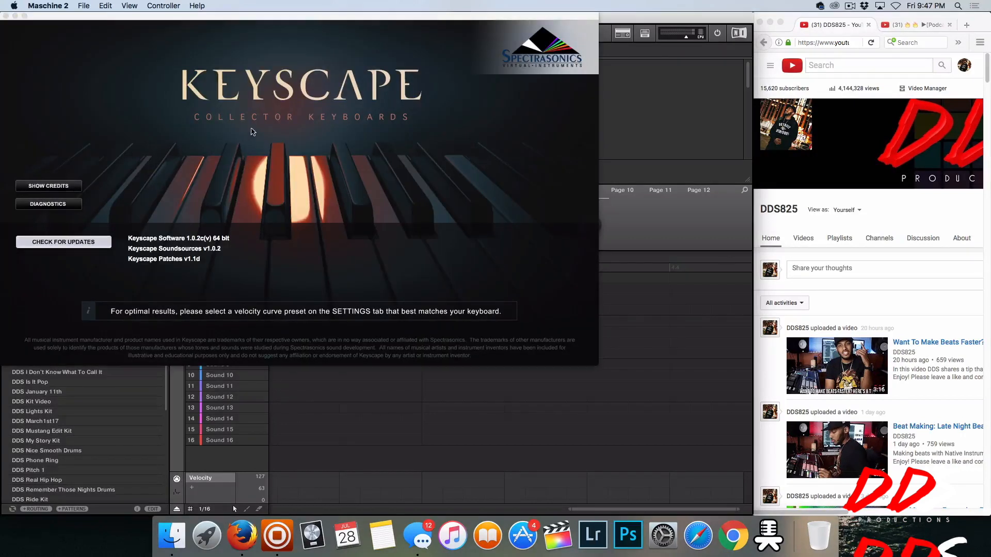
left_click(6, 16)
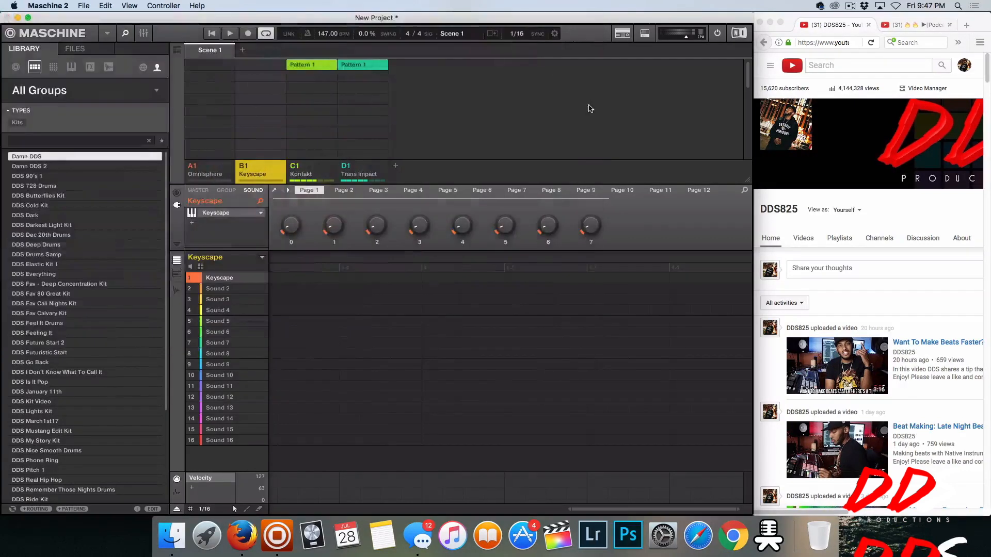